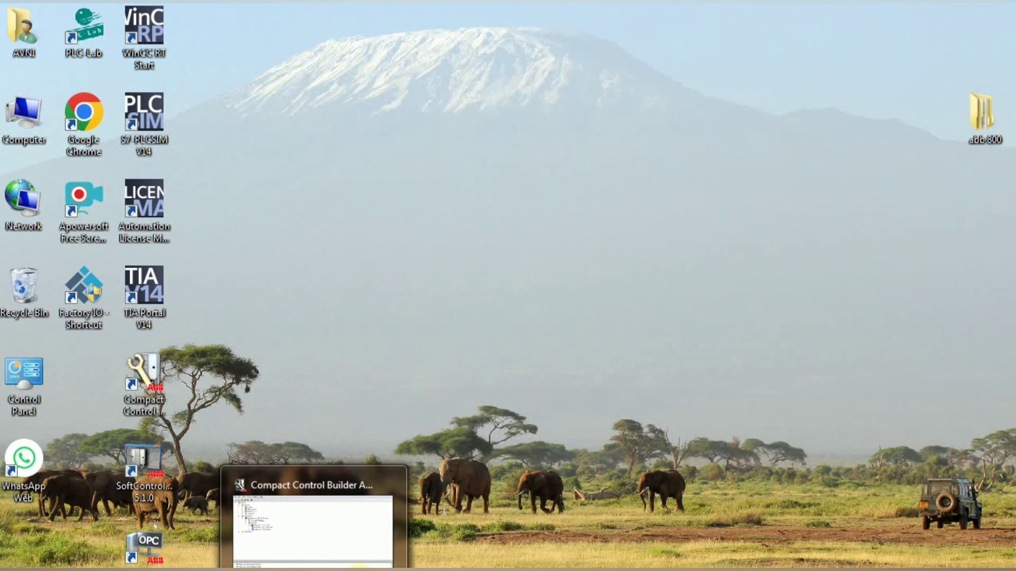
# Step: Launch Compact Control Builder AC 800M 5.1.0 from the desktop
pyautogui.click(594, 454)
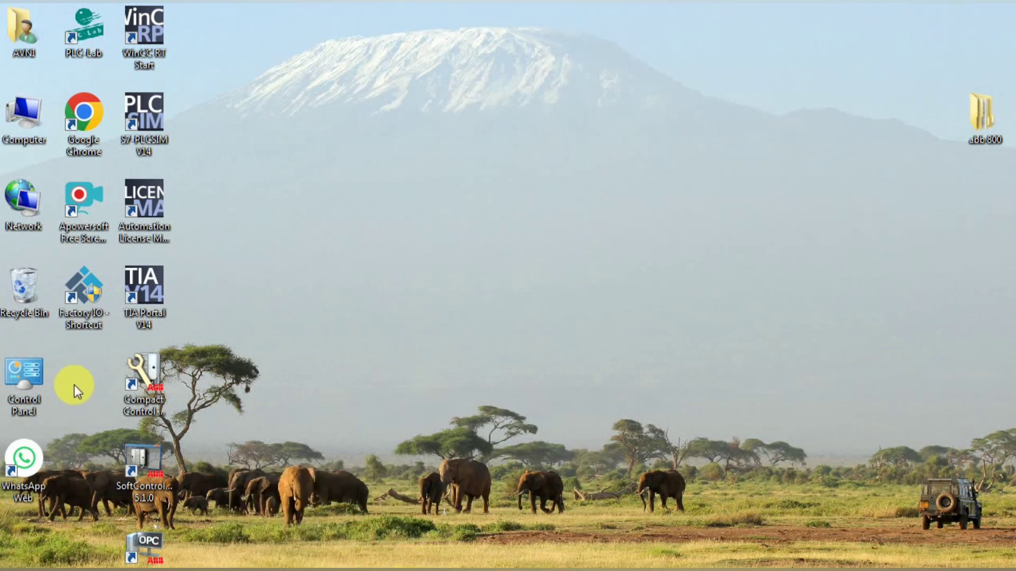
pyautogui.click(148, 381)
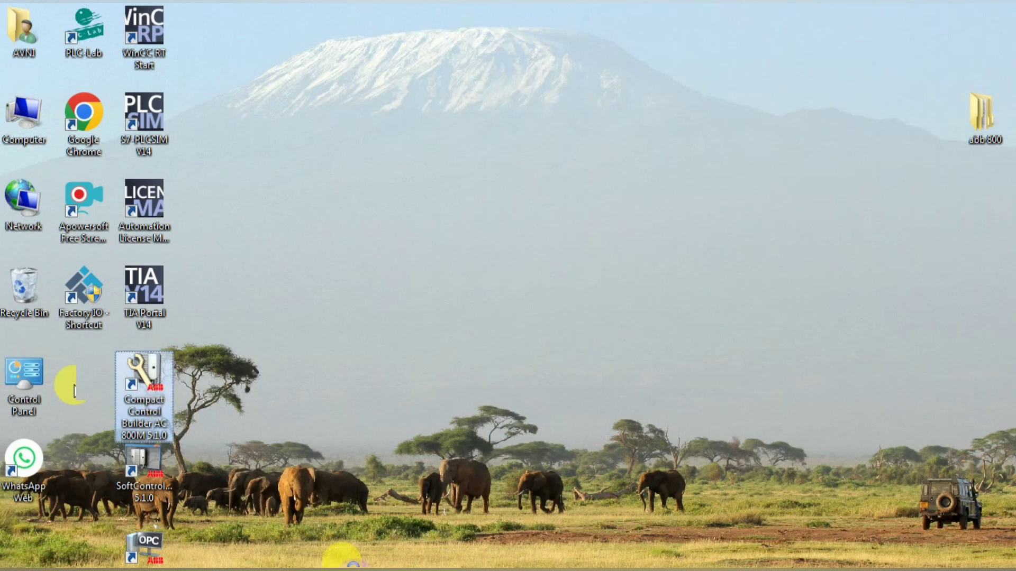
pyautogui.press('Return')
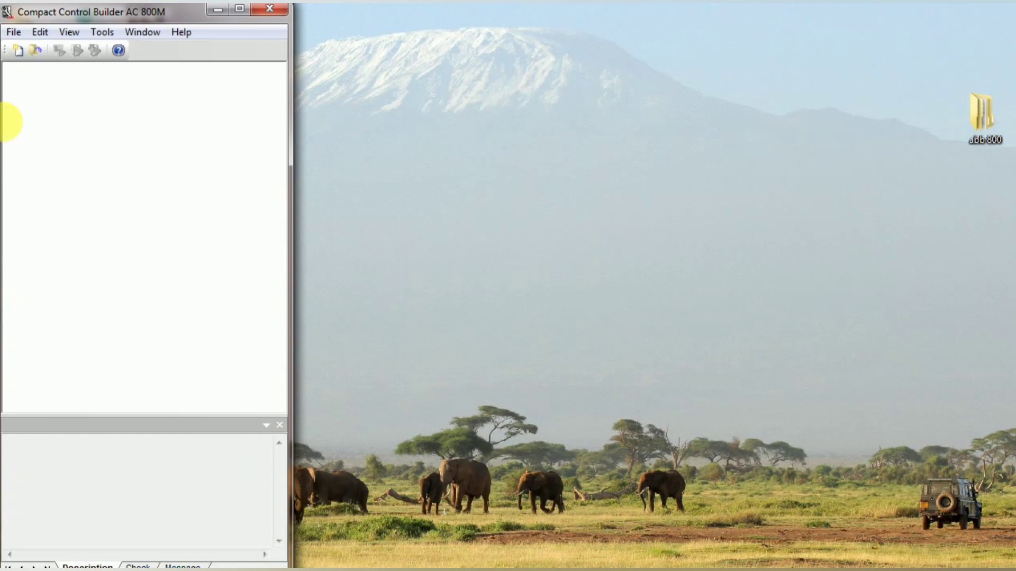
# Step: Create a new project named "dcs learning" from the AC800M template in the default location
pyautogui.click(14, 31)
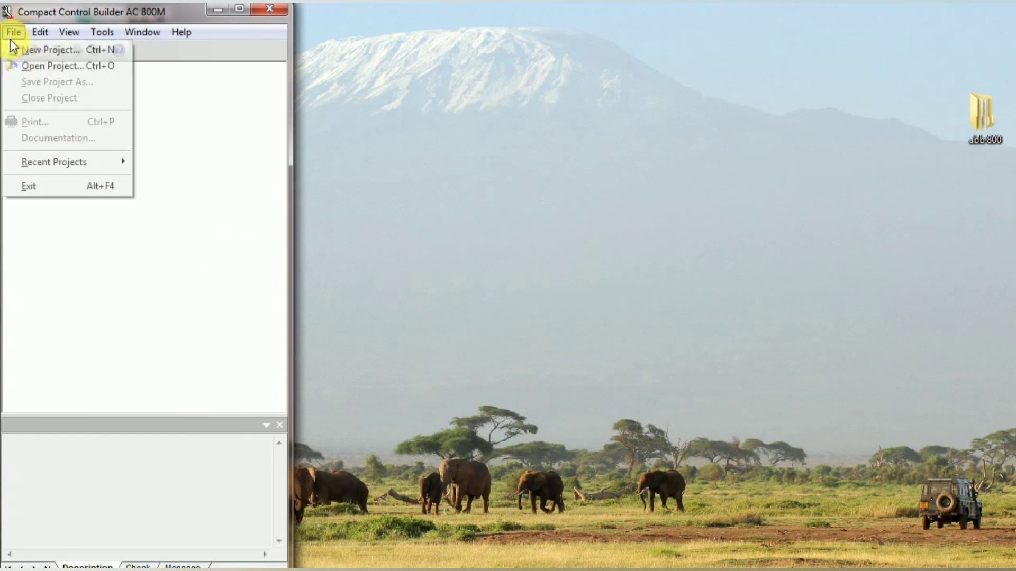
pyautogui.click(39, 51)
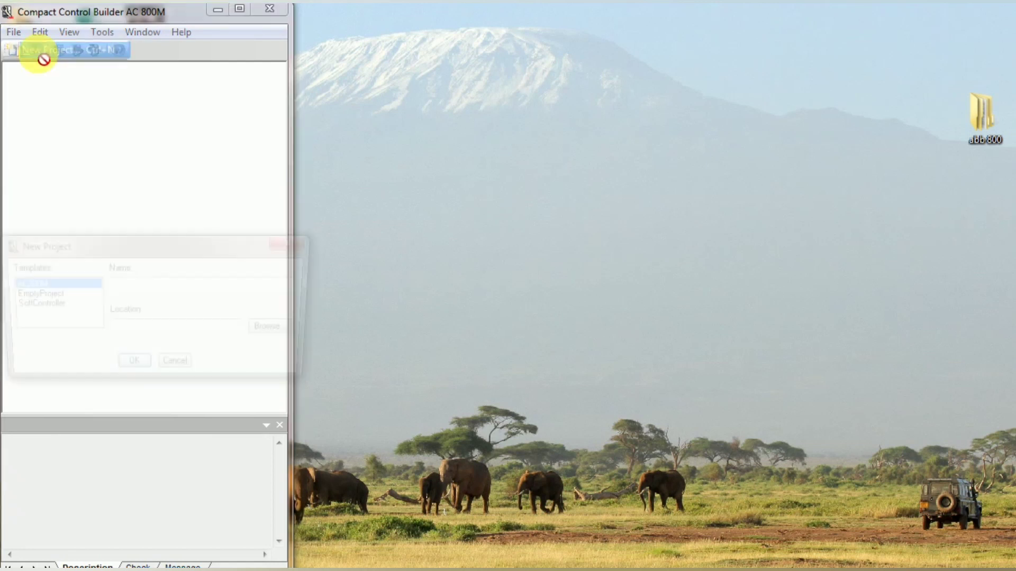
pyautogui.click(134, 288)
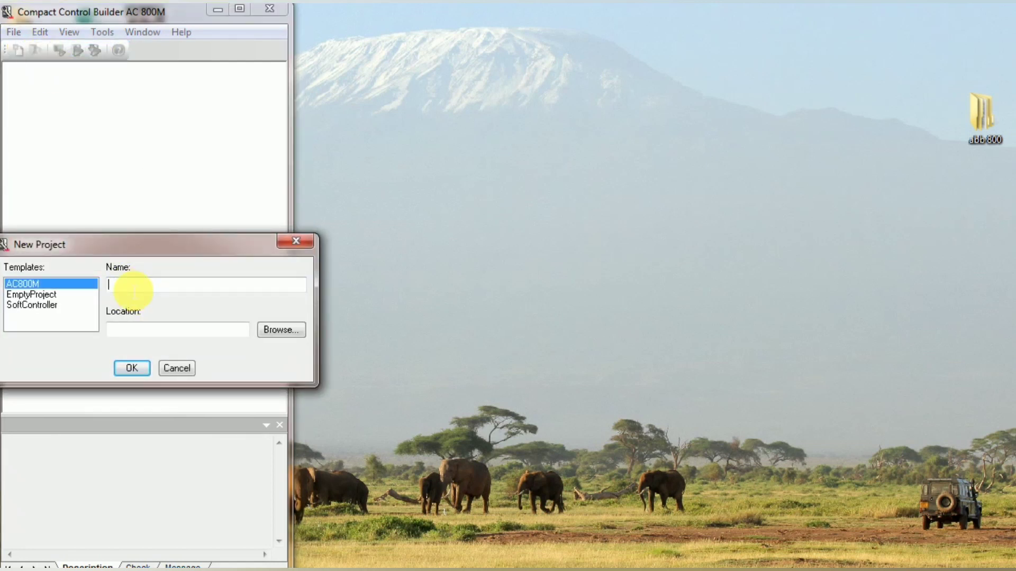
pyautogui.write('dcs ')
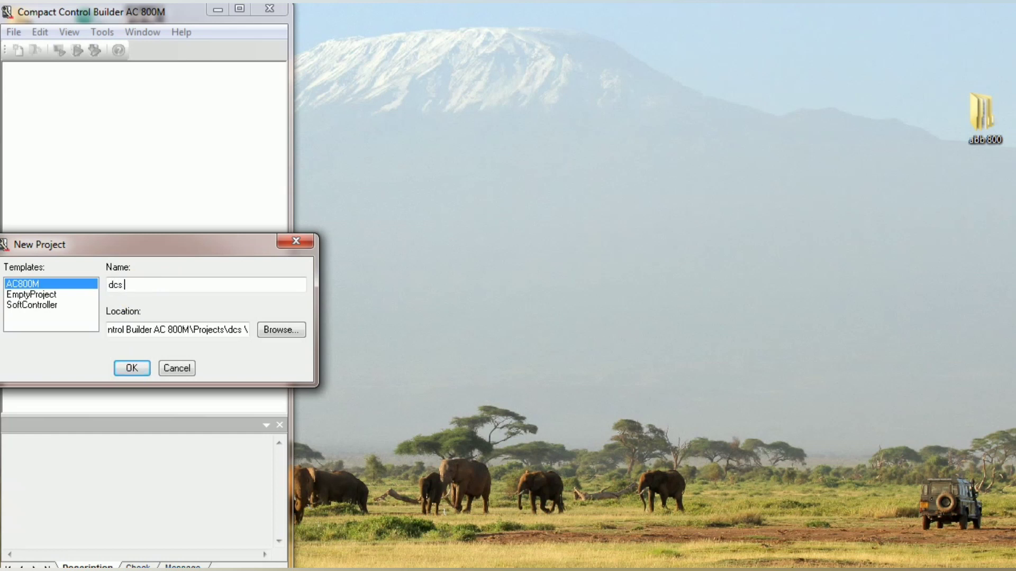
pyautogui.write('lear')
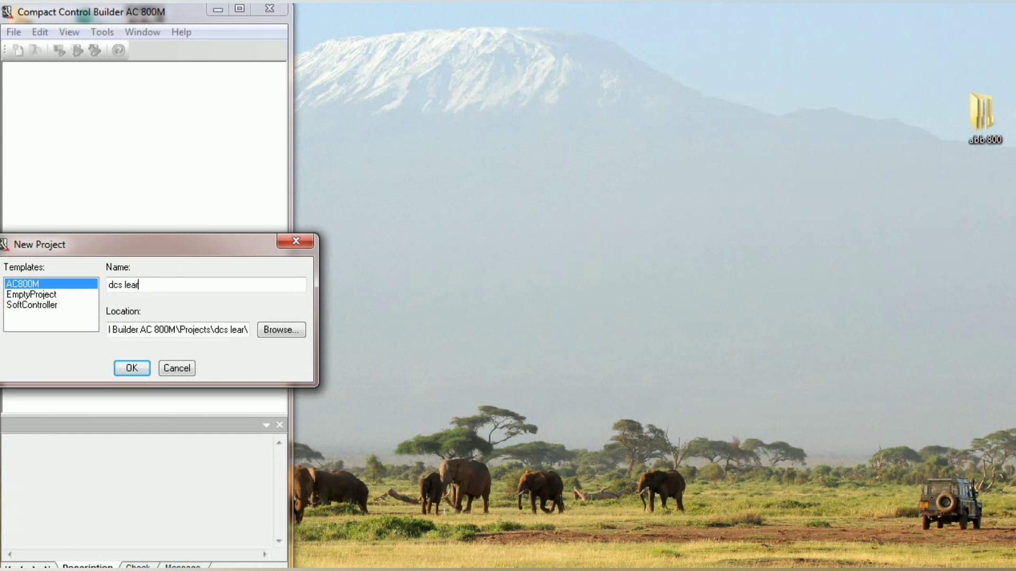
pyautogui.write('ning')
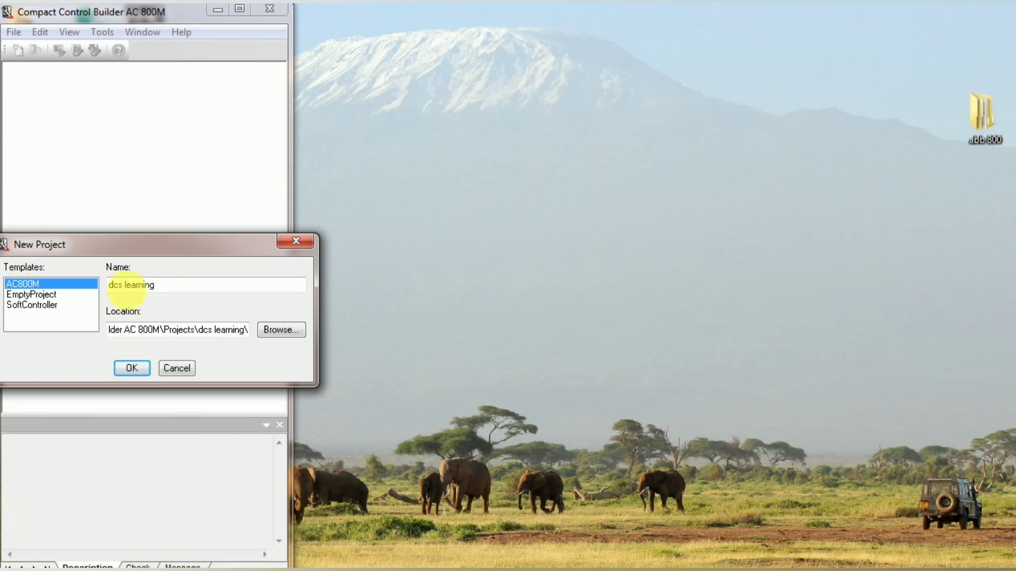
pyautogui.press('Return')
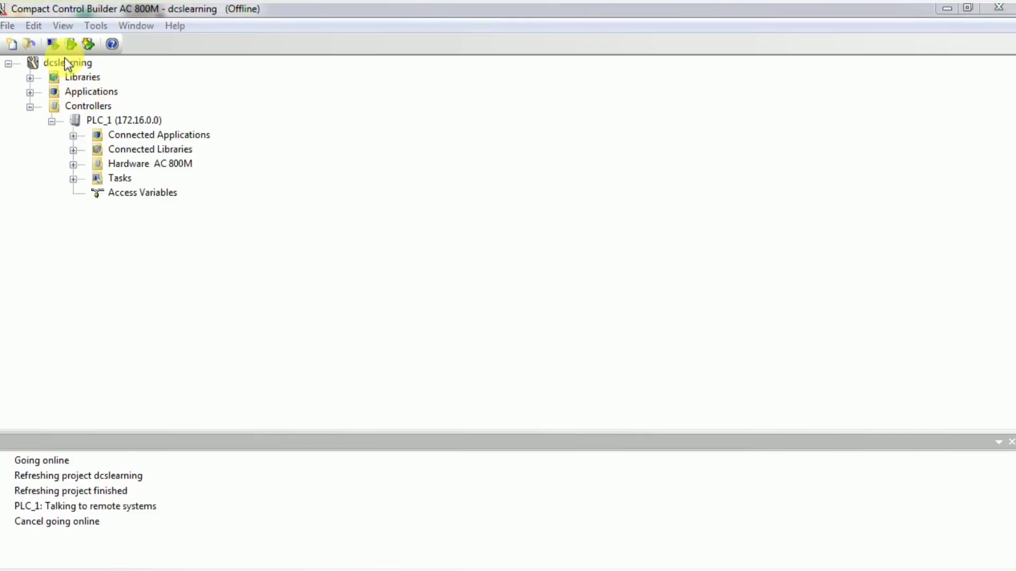
# Step: Open the maintenance function for making a project backup of dcslearning
pyautogui.click(64, 63)
pyautogui.click(94, 24)
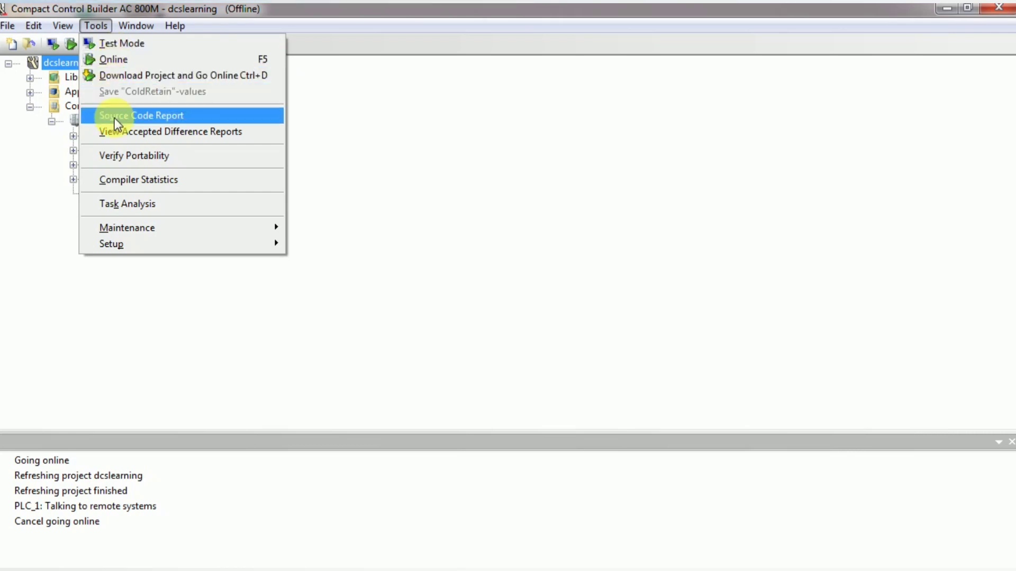
pyautogui.click(284, 404)
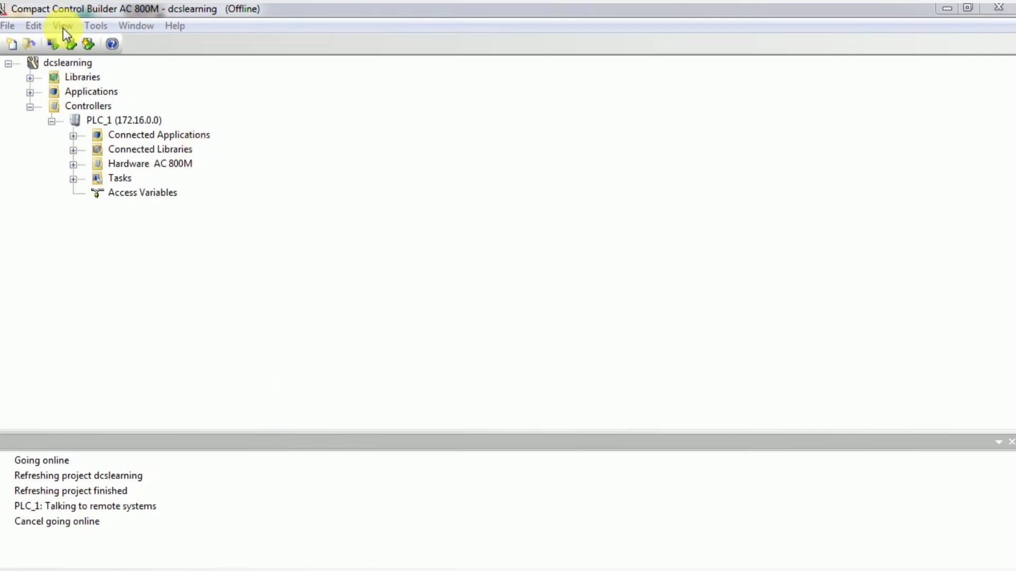
pyautogui.click(95, 26)
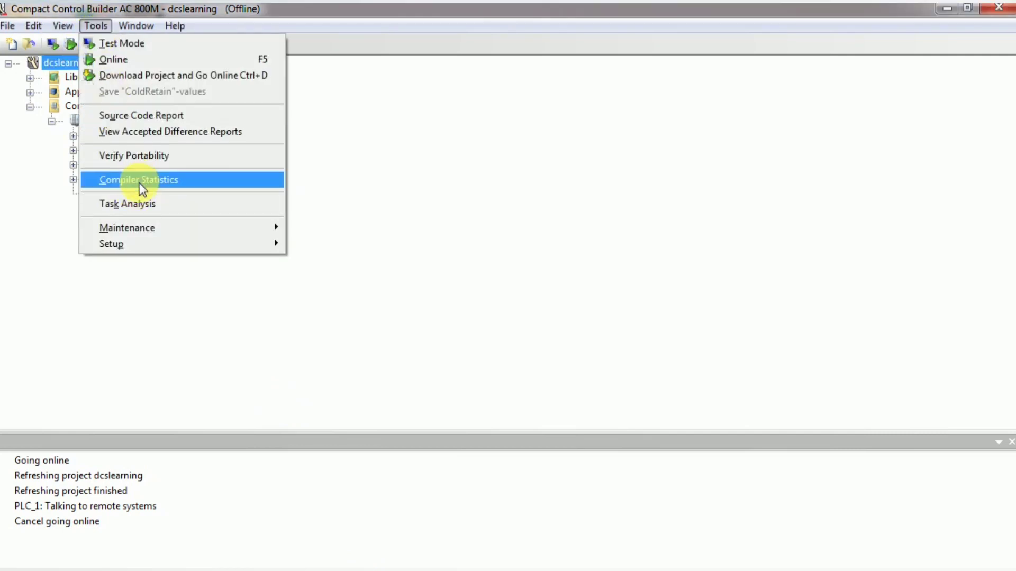
pyautogui.moveTo(151, 230)
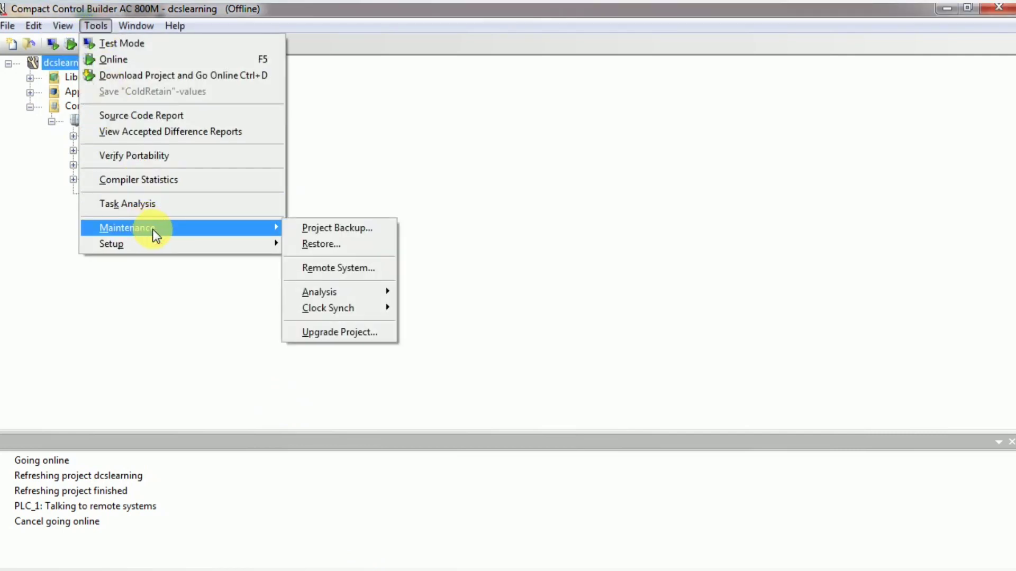
pyautogui.click(355, 230)
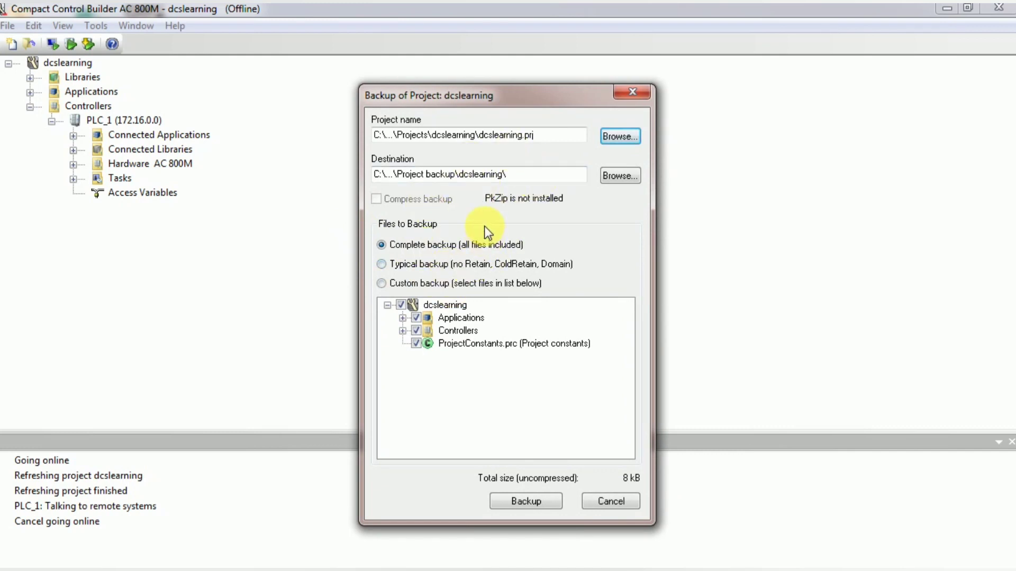
# Step: Expand the Applications and Controllers entries in the backup file list and start browsing for the backup destination
pyautogui.click(402, 330)
pyautogui.click(402, 318)
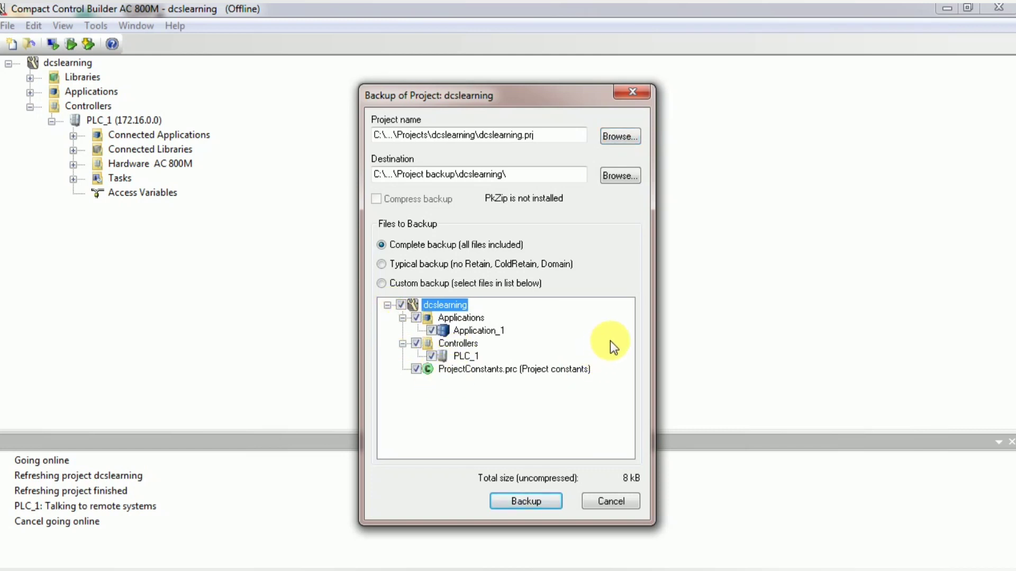
pyautogui.click(622, 177)
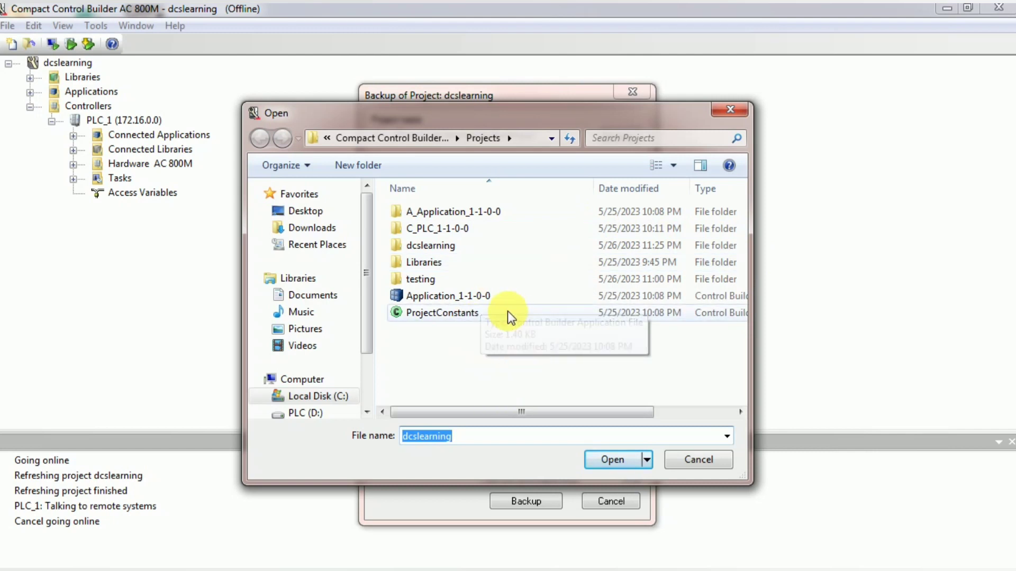
pyautogui.click(455, 139)
pyautogui.click(455, 138)
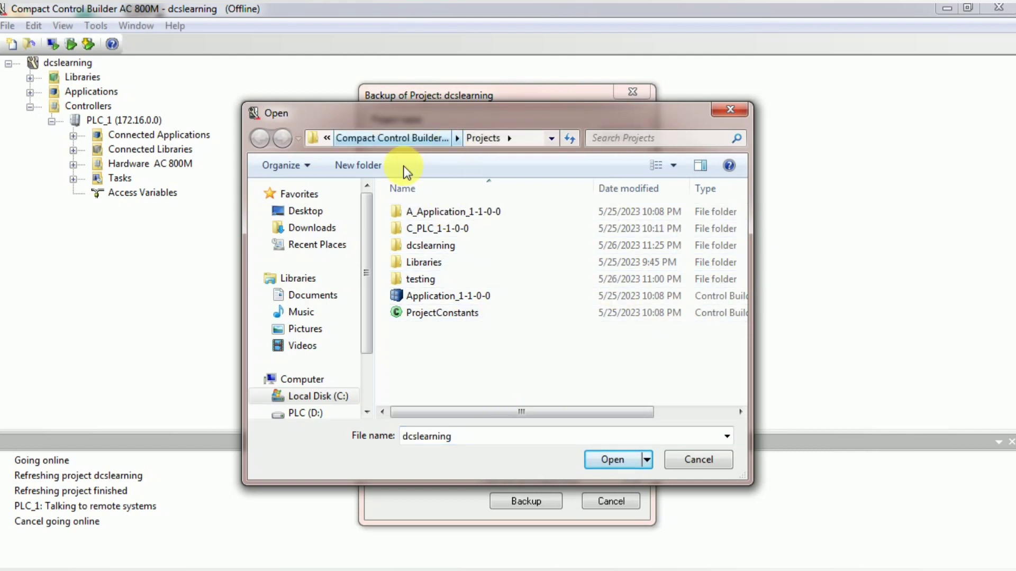
pyautogui.click(302, 210)
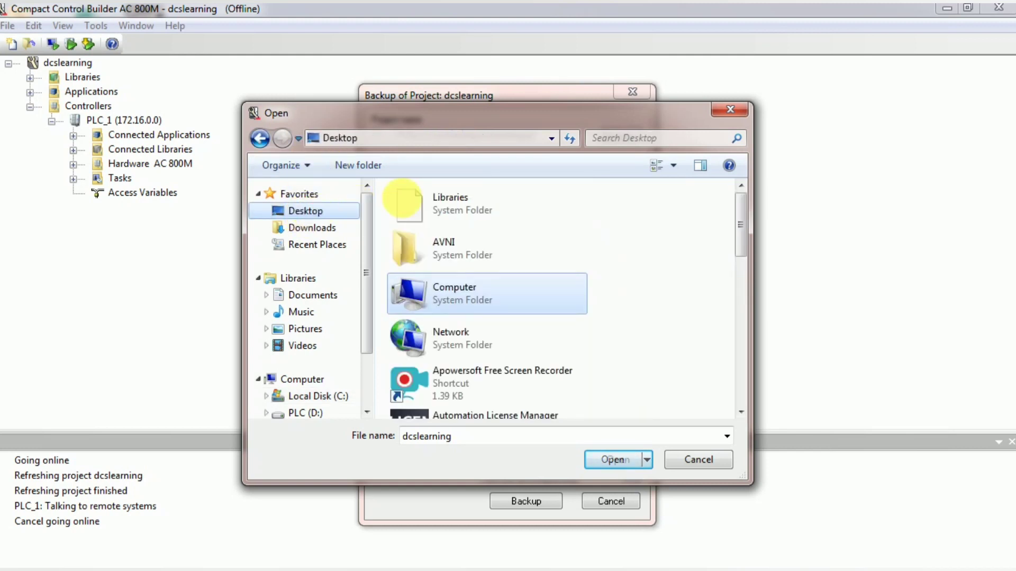
pyautogui.moveTo(738, 244)
pyautogui.mouseDown()
pyautogui.moveTo(769, 354)
pyautogui.moveTo(771, 404)
pyautogui.moveTo(746, 256)
pyautogui.mouseUp()
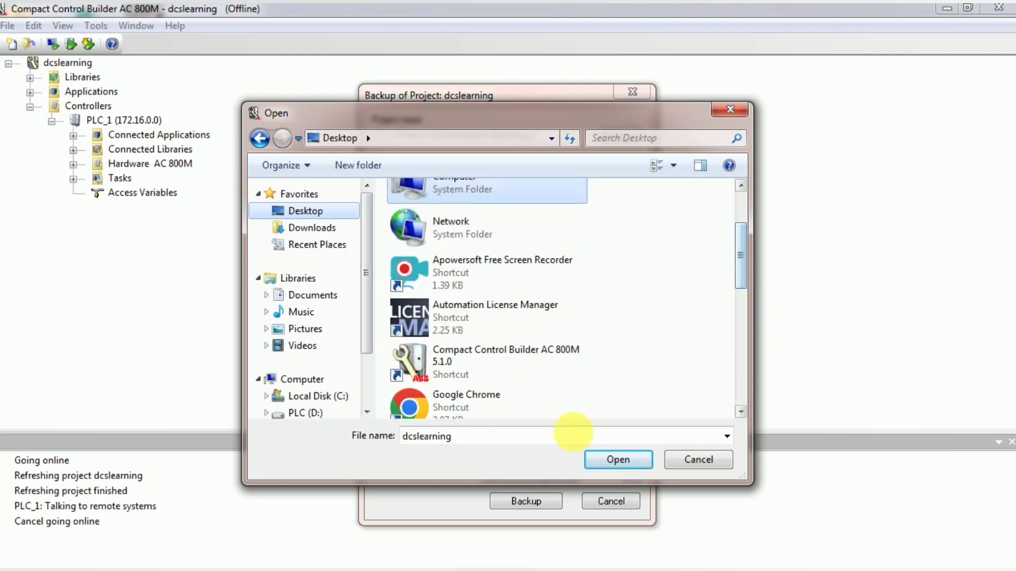
pyautogui.click(259, 139)
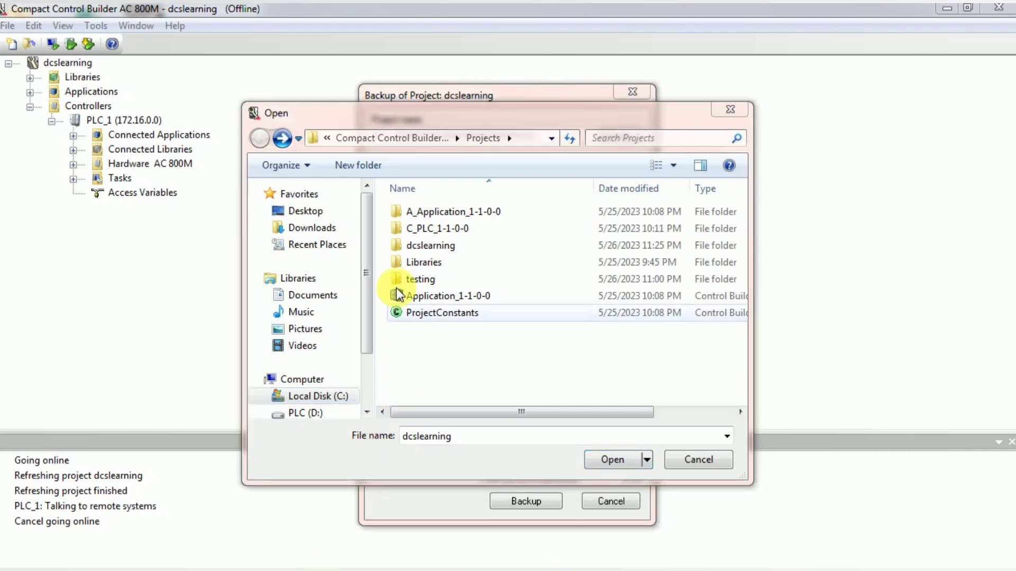
# Step: Create a folder named "backup learning" inside Projects and set it as the backup destination
pyautogui.click(368, 171)
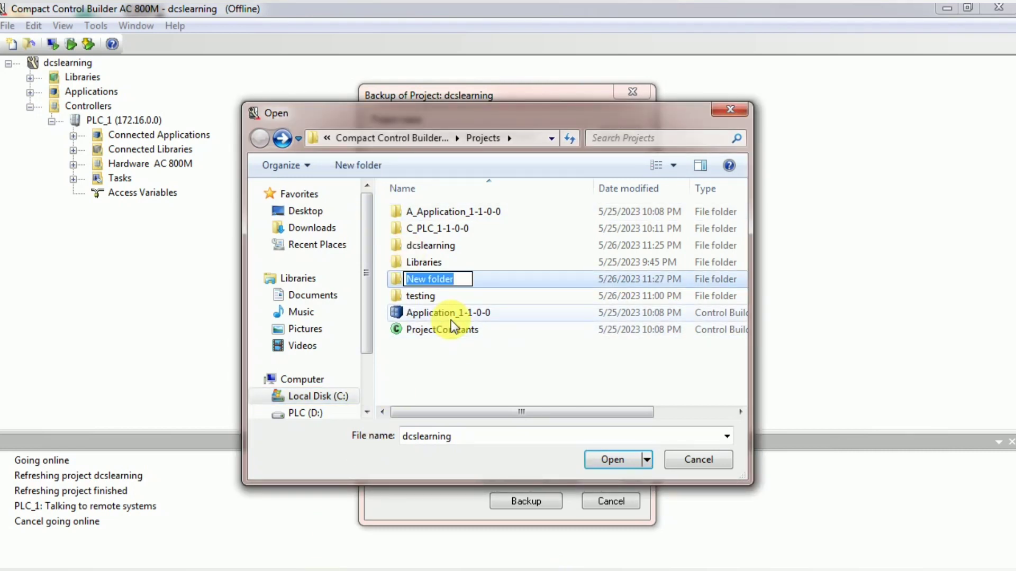
pyautogui.write('bac')
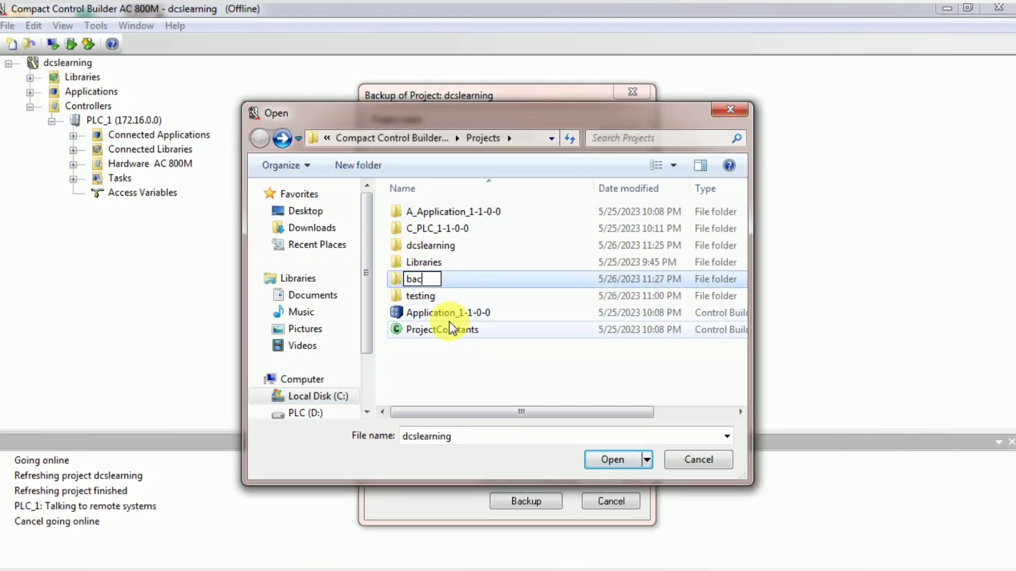
pyautogui.write('kup lear')
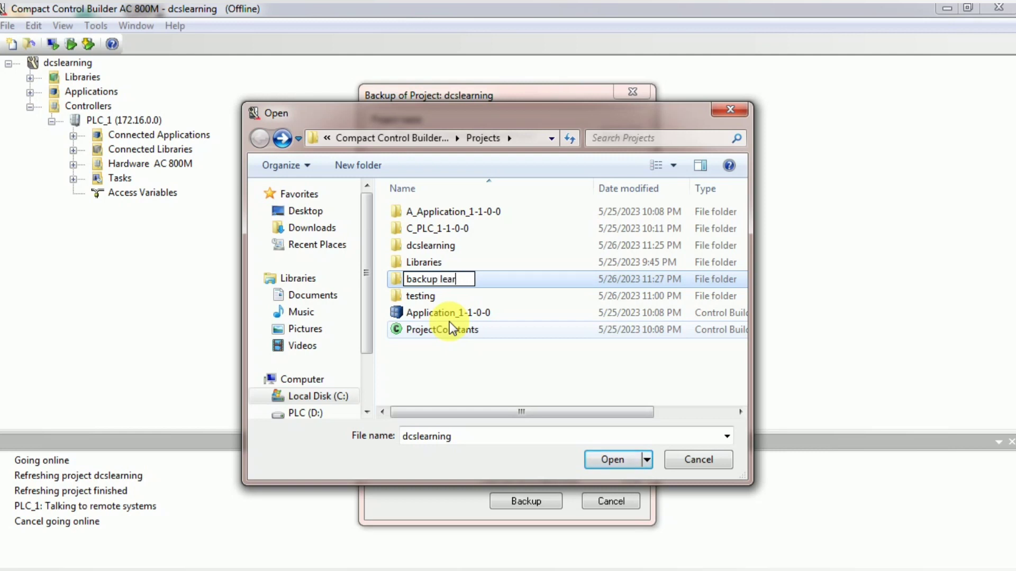
pyautogui.write('ning')
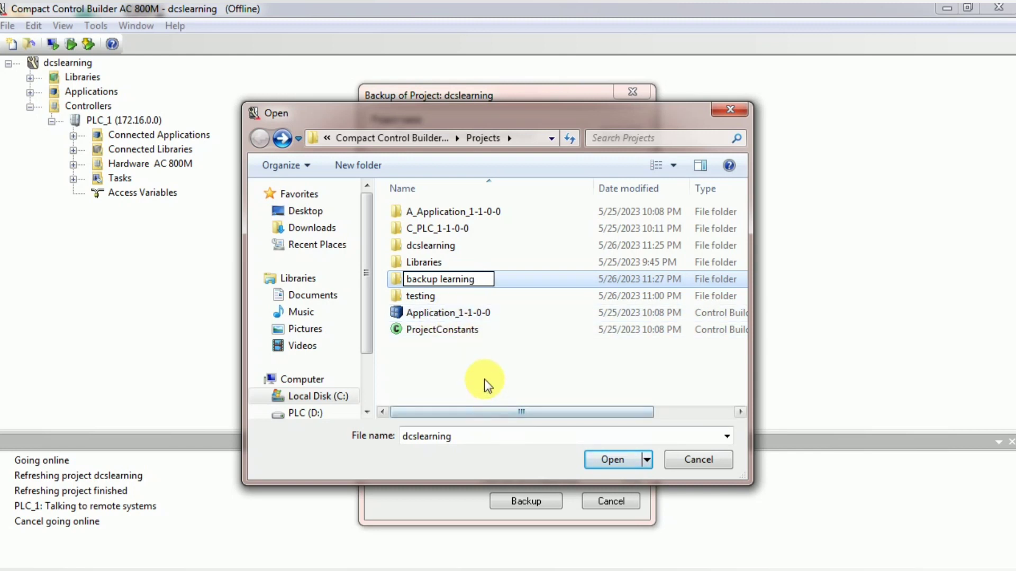
pyautogui.click(467, 365)
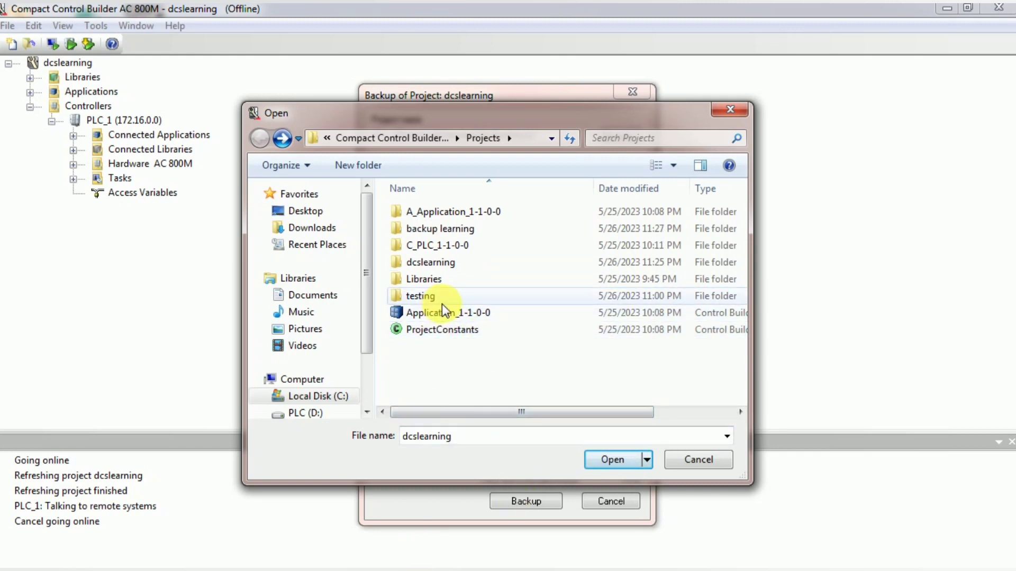
pyautogui.doubleClick(451, 233)
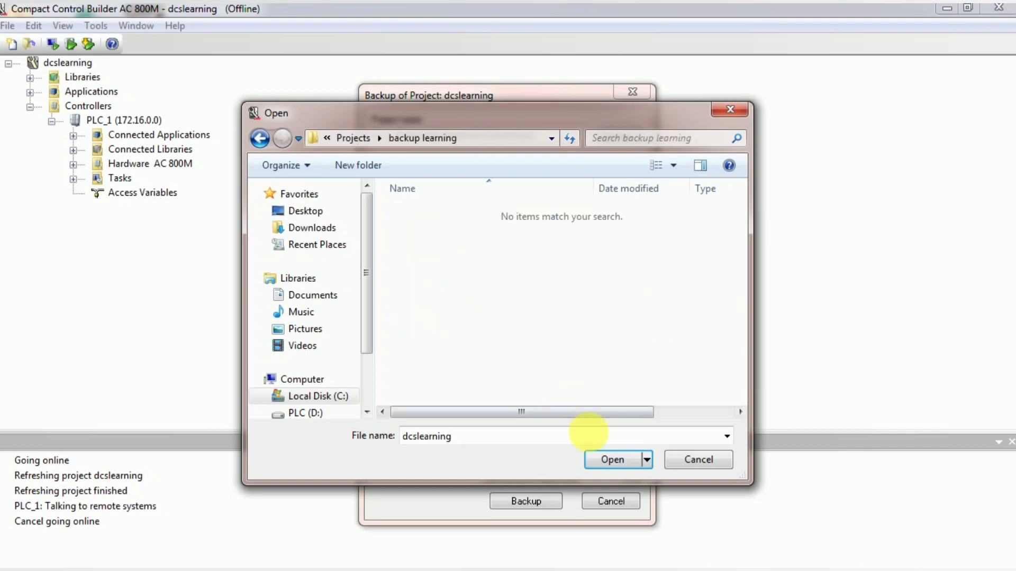
pyautogui.click(612, 459)
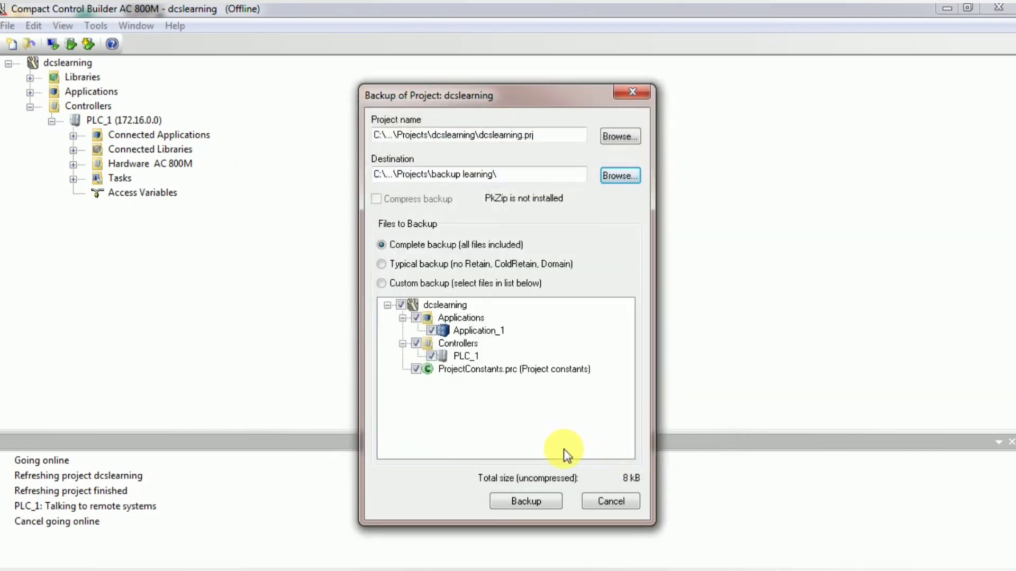
# Step: Run the complete backup of the dcslearning project and dismiss the list of copied files
pyautogui.click(450, 530)
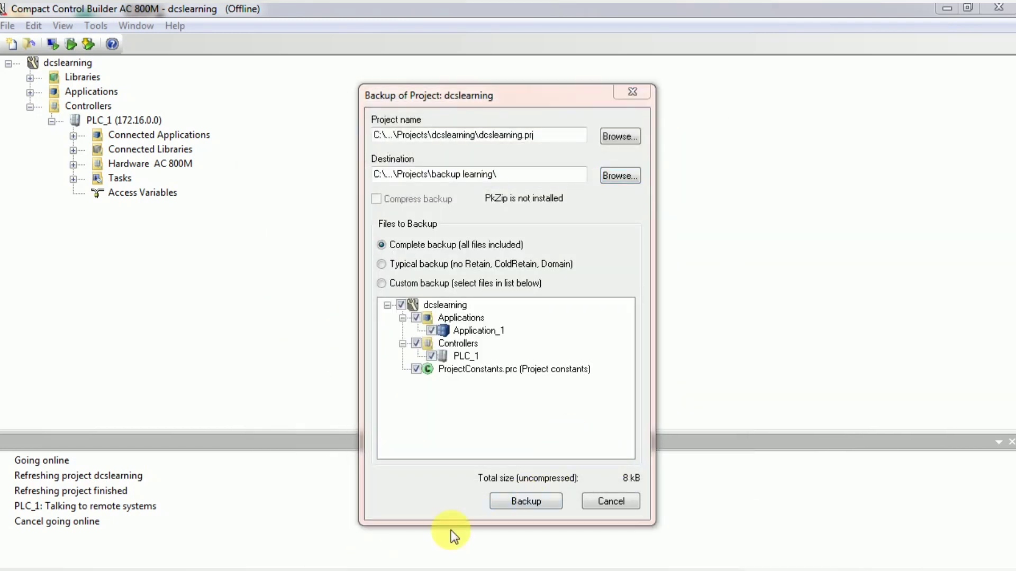
pyautogui.click(509, 502)
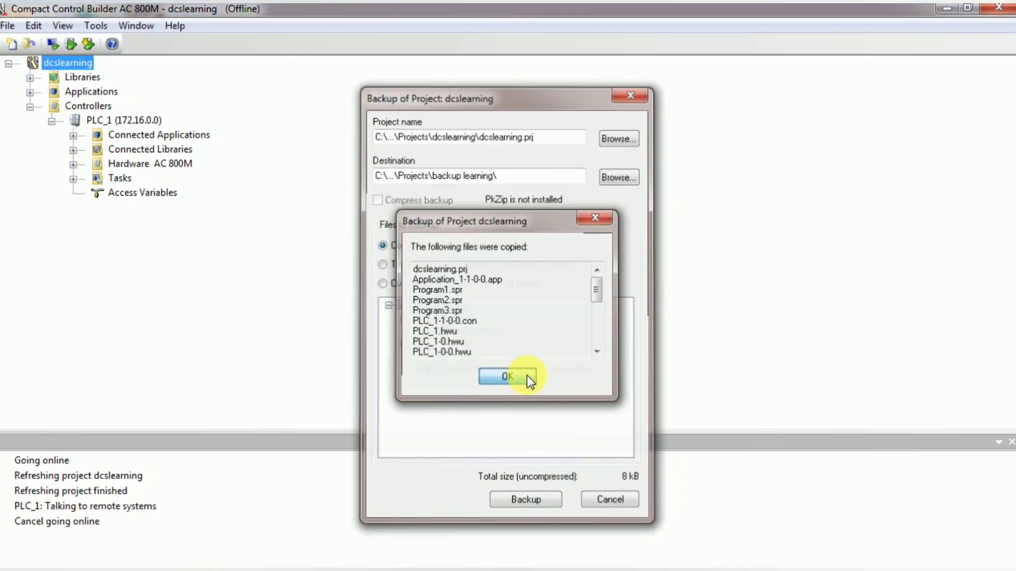
pyautogui.click(528, 377)
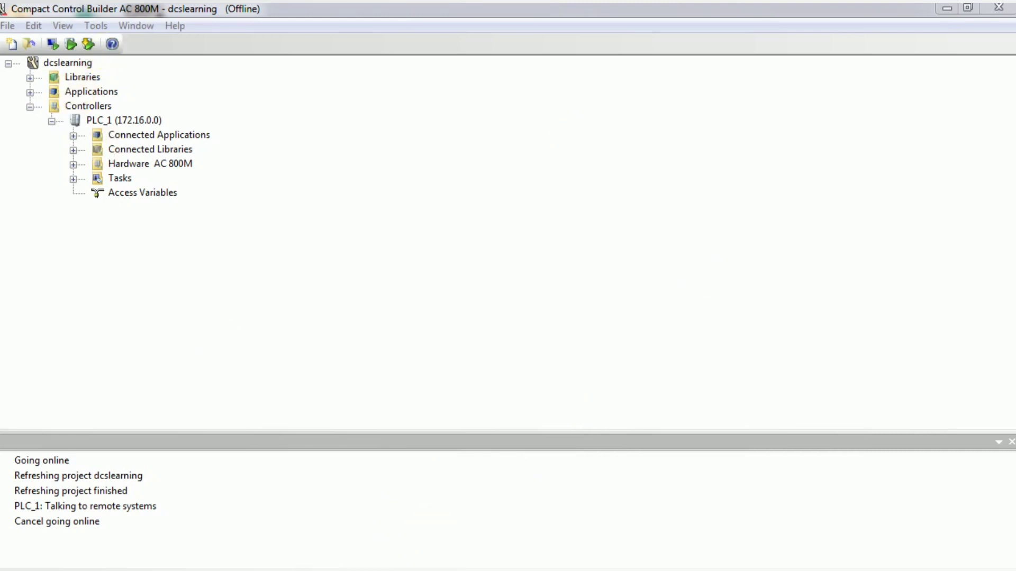
pyautogui.click(141, 61)
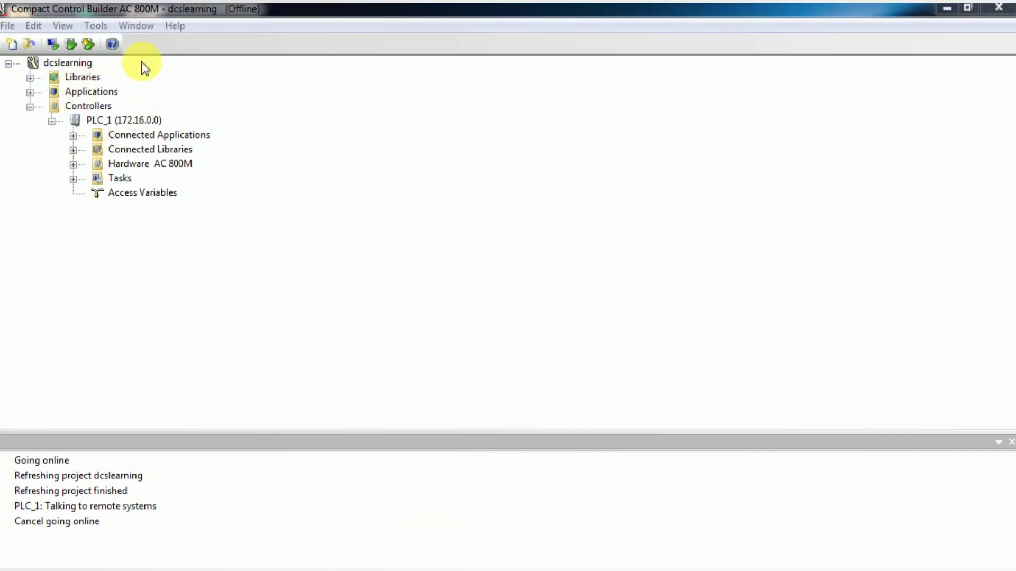
pyautogui.click(96, 25)
pyautogui.click(150, 228)
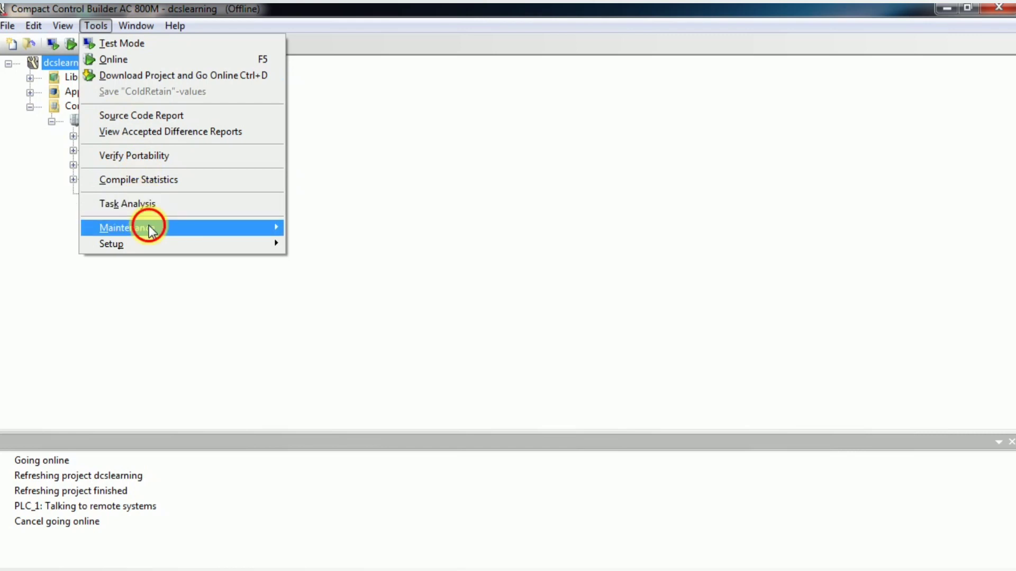
pyautogui.click(333, 243)
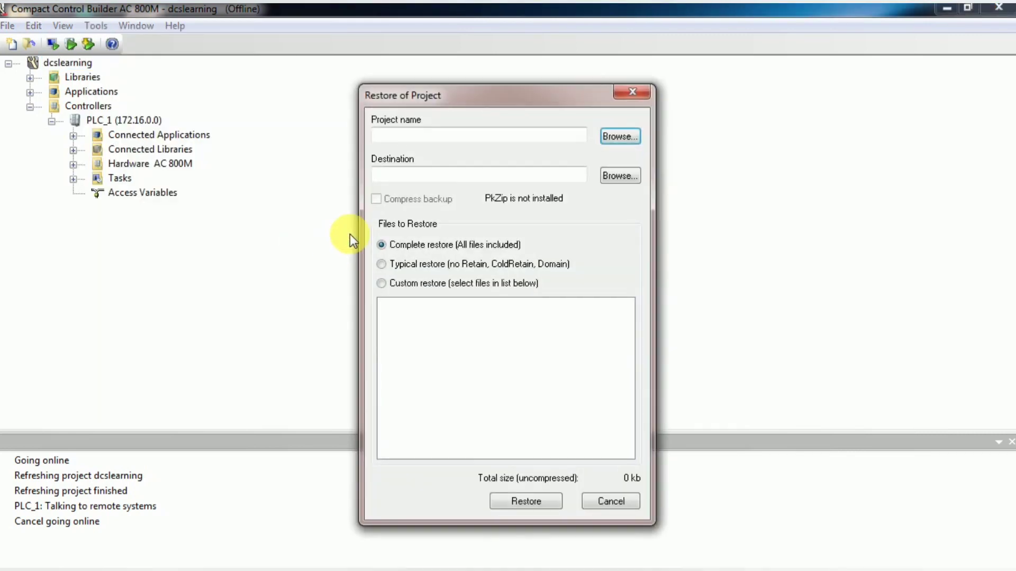
pyautogui.click(616, 134)
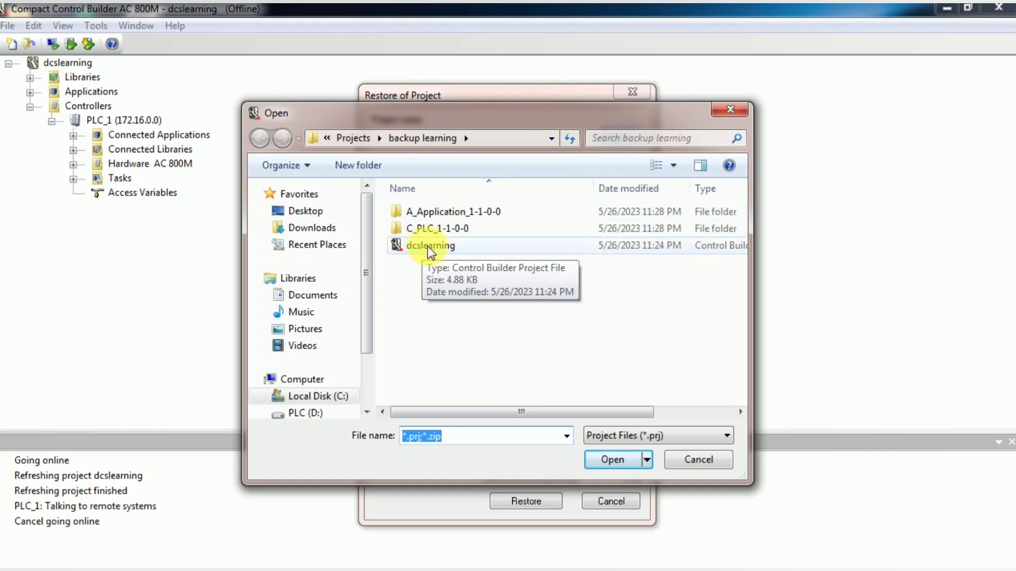
pyautogui.click(529, 523)
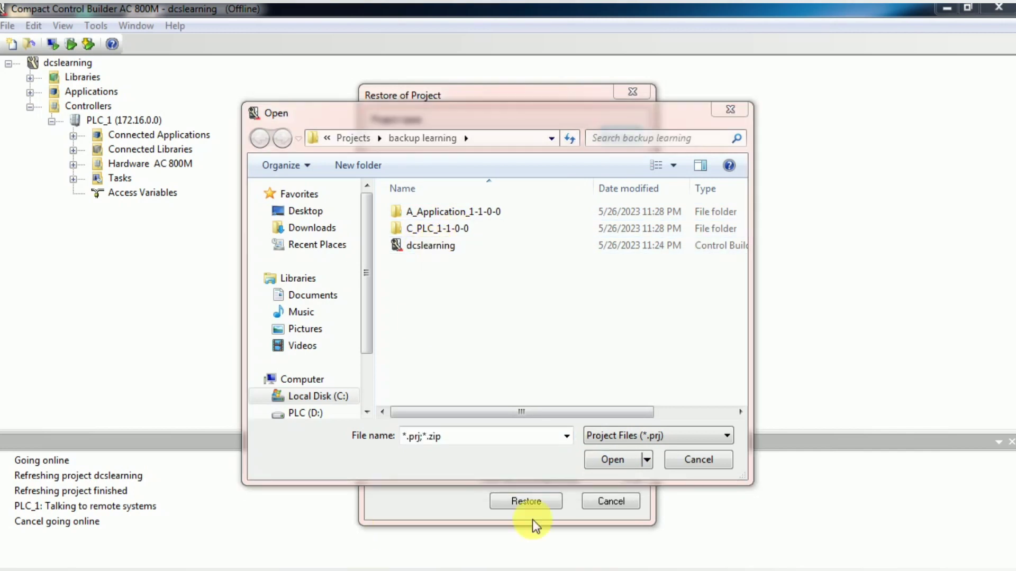
pyautogui.click(678, 466)
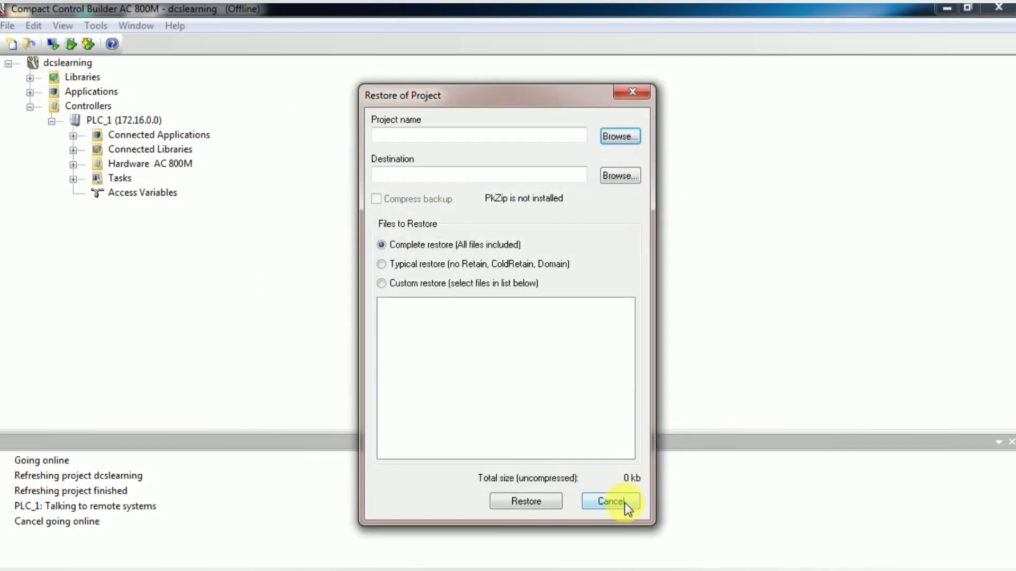
pyautogui.click(624, 502)
# Step: Close Compact Control Builder AC 800M, confirming the stop, and start it again from the desktop
pyautogui.click(998, 7)
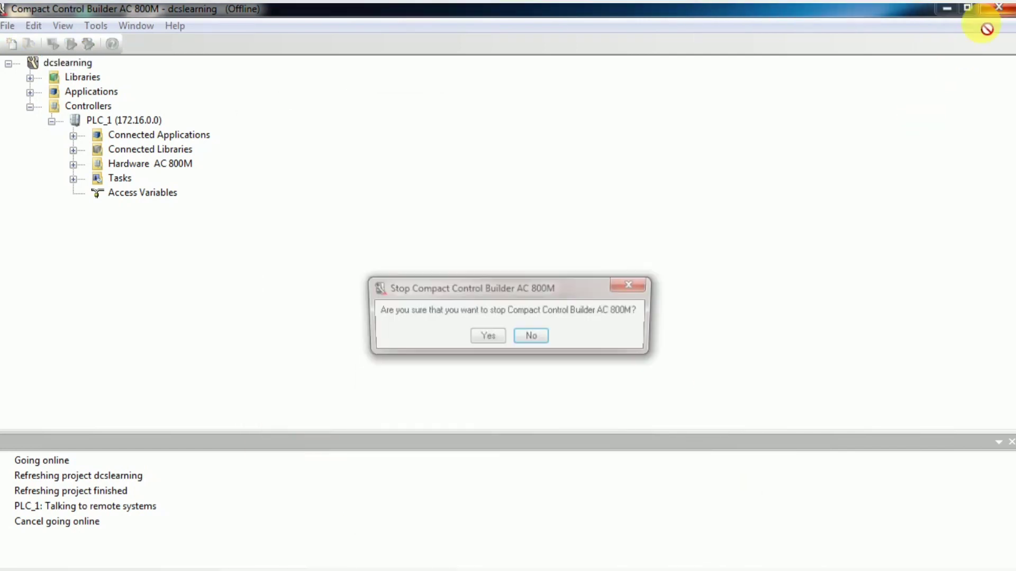
pyautogui.click(487, 337)
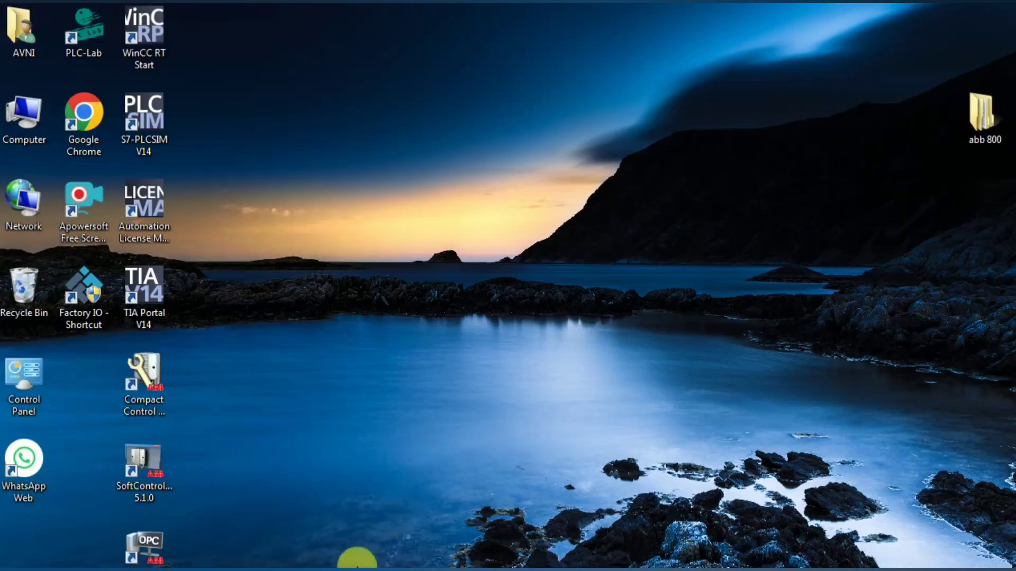
pyautogui.click(153, 383)
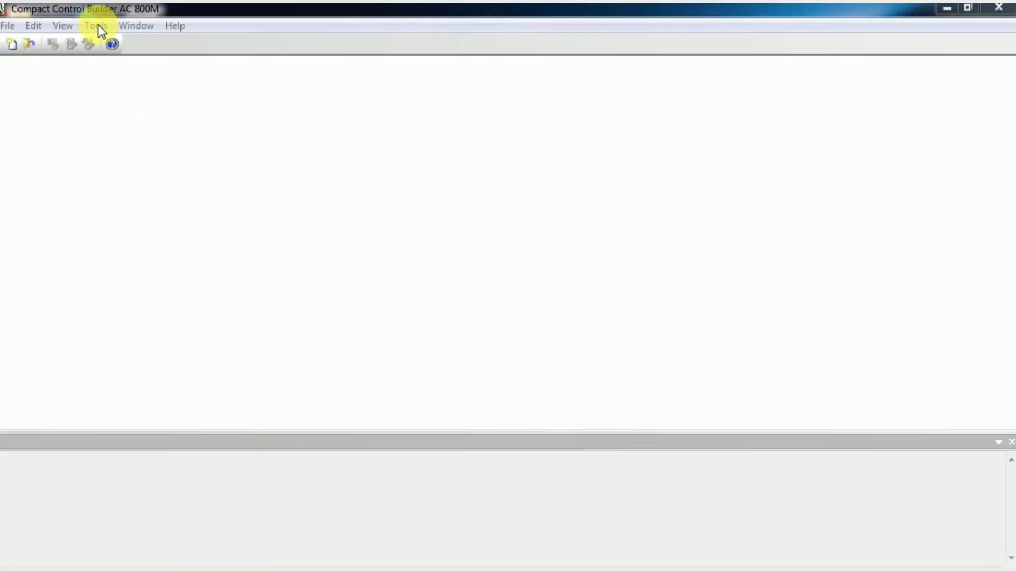
# Step: Open the maintenance function for restoring a project and choose the dcslearning project file in the "backup learning" folder as the source
pyautogui.click(97, 25)
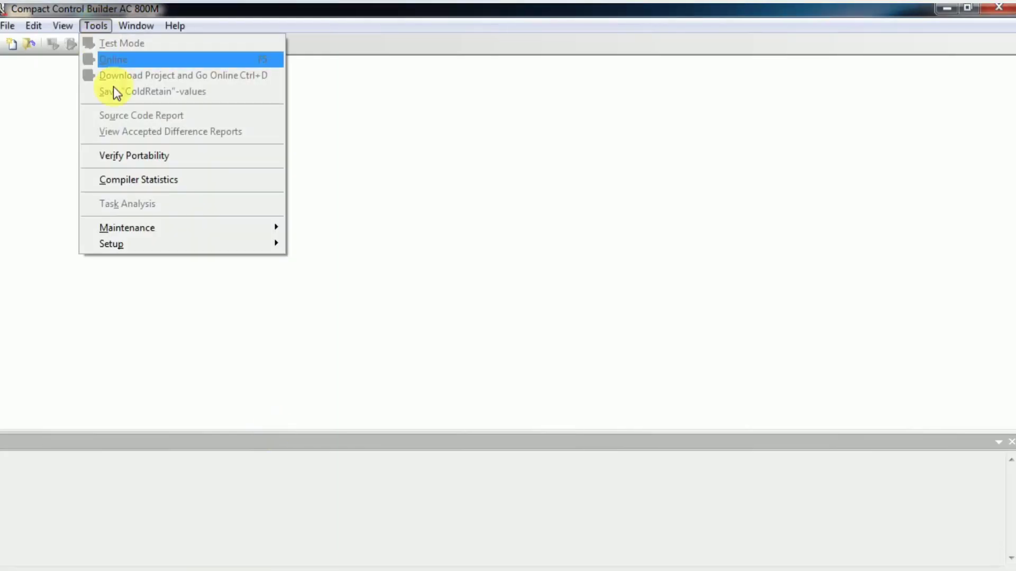
pyautogui.moveTo(145, 226)
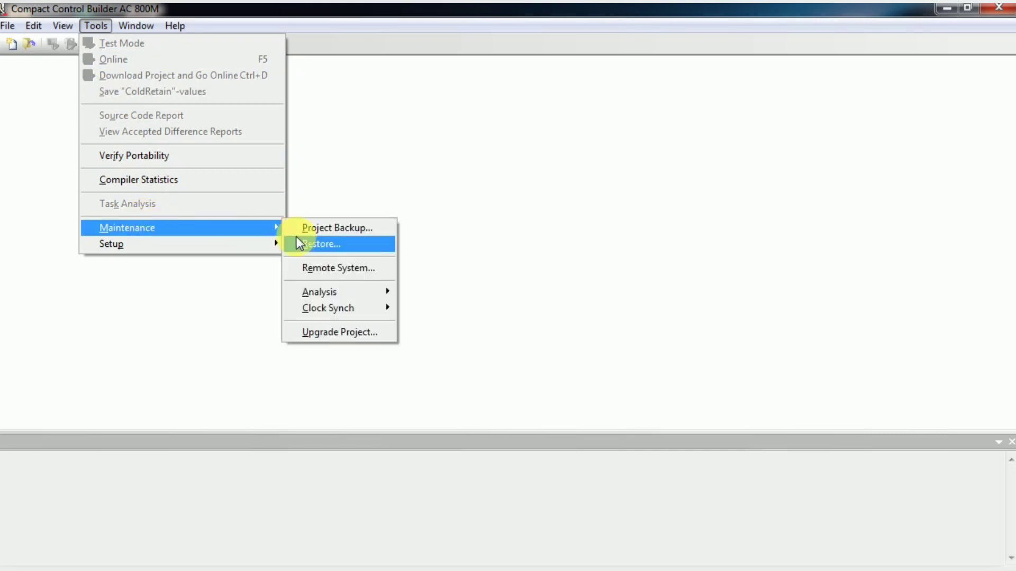
pyautogui.click(331, 246)
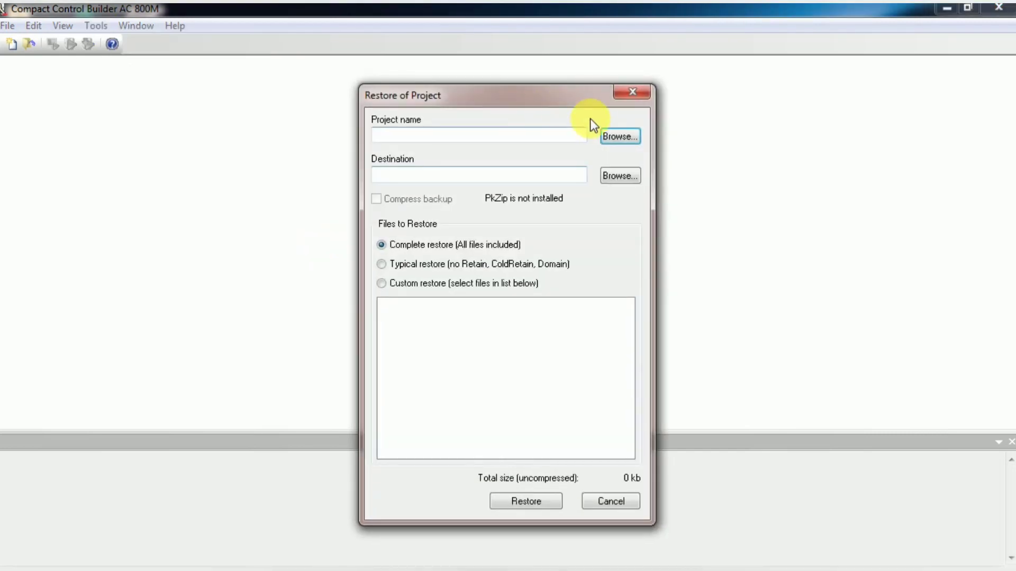
pyautogui.click(607, 139)
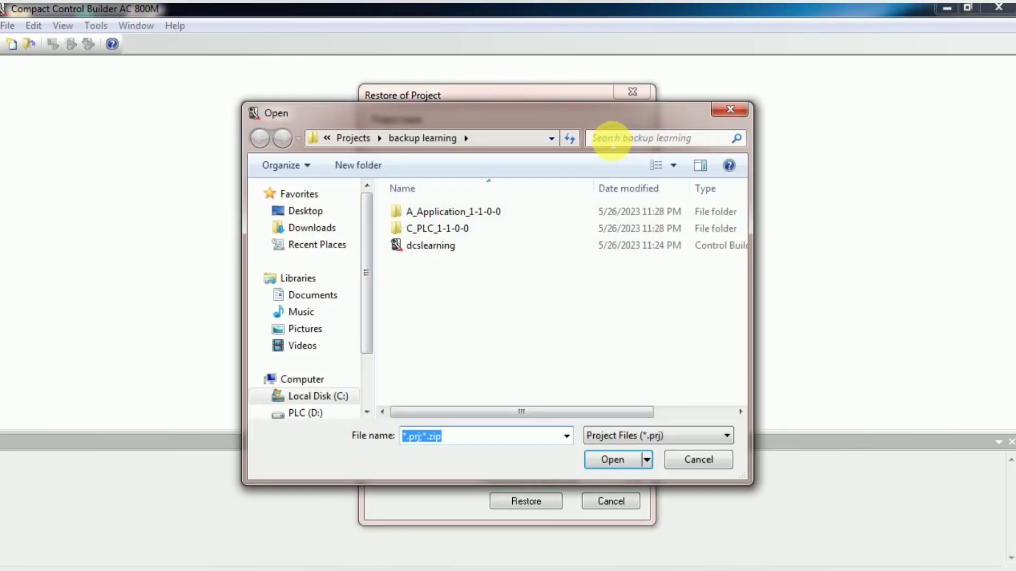
pyautogui.press('Escape')
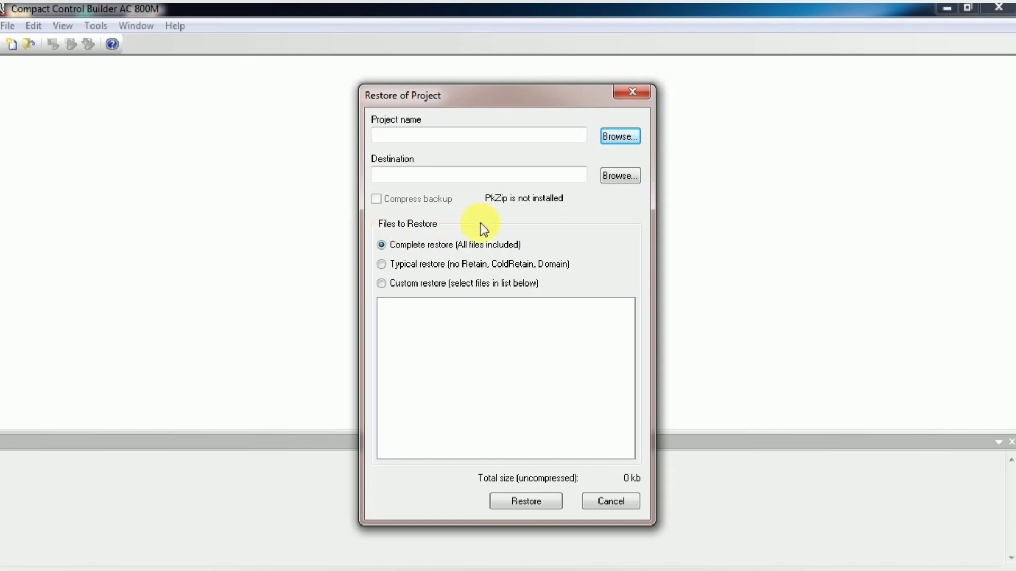
pyautogui.click(609, 138)
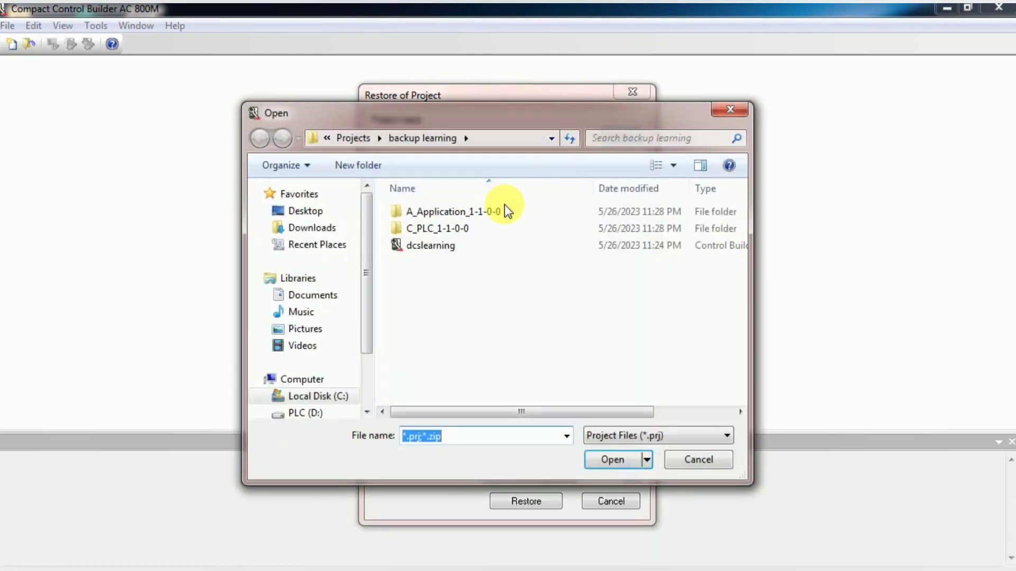
pyautogui.click(437, 249)
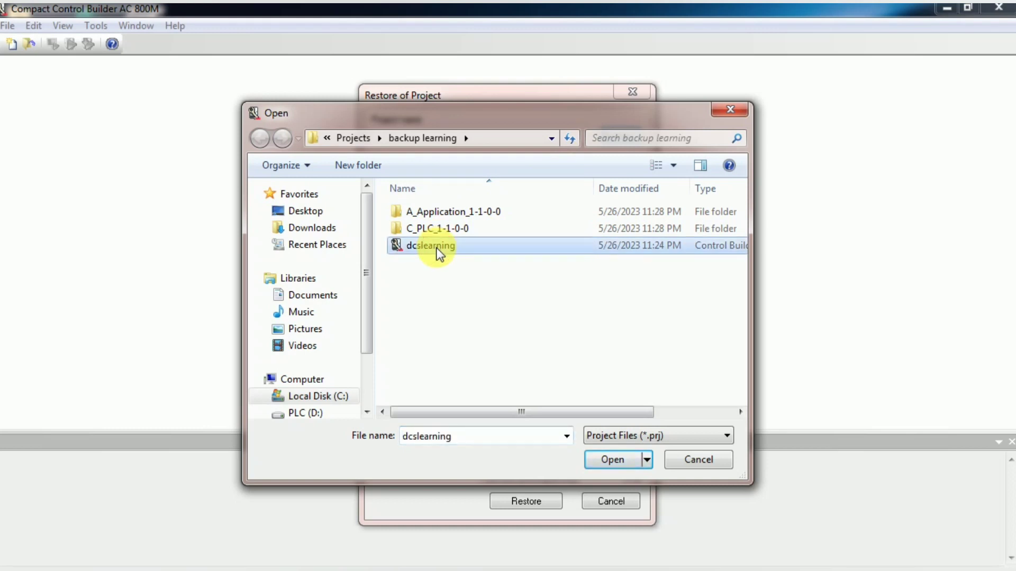
pyautogui.click(596, 460)
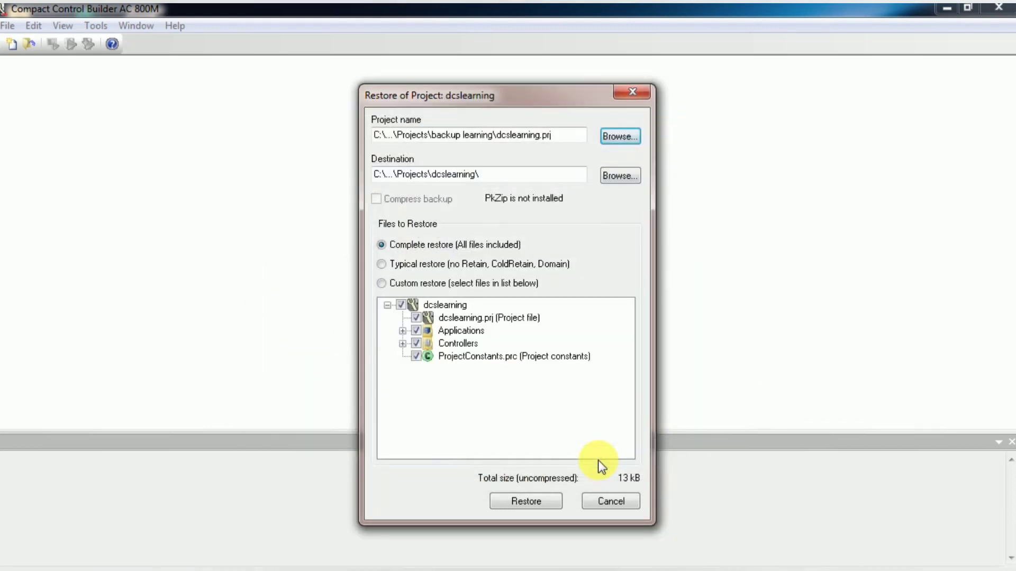
# Step: Run the complete restore of dcslearning into Projects\dcslearning, overwriting the existing files, and open the restored project
pyautogui.click(539, 500)
pyautogui.click(558, 360)
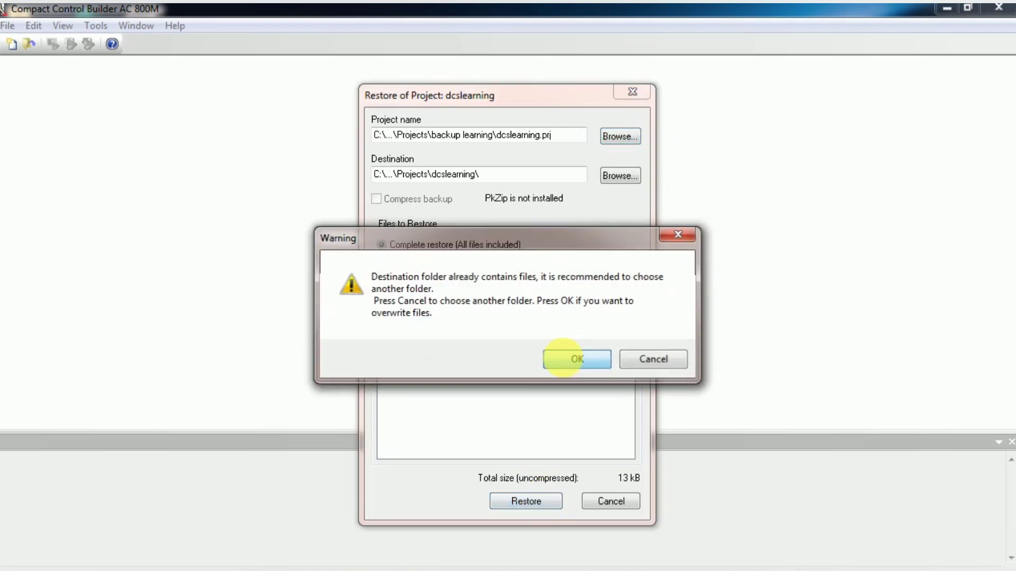
pyautogui.click(521, 378)
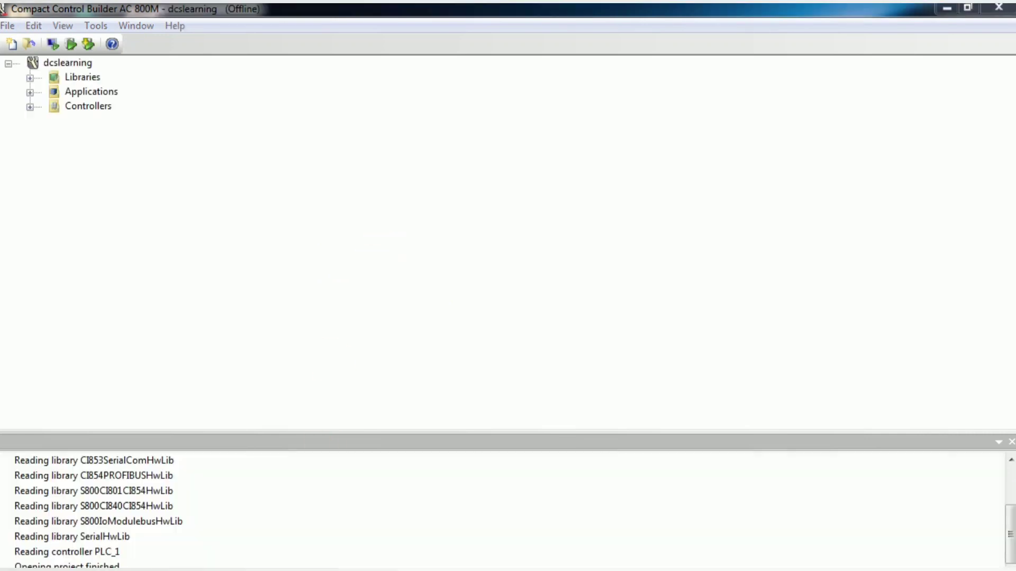
# Step: Open the testing project from its folder inside Projects
pyautogui.click(7, 25)
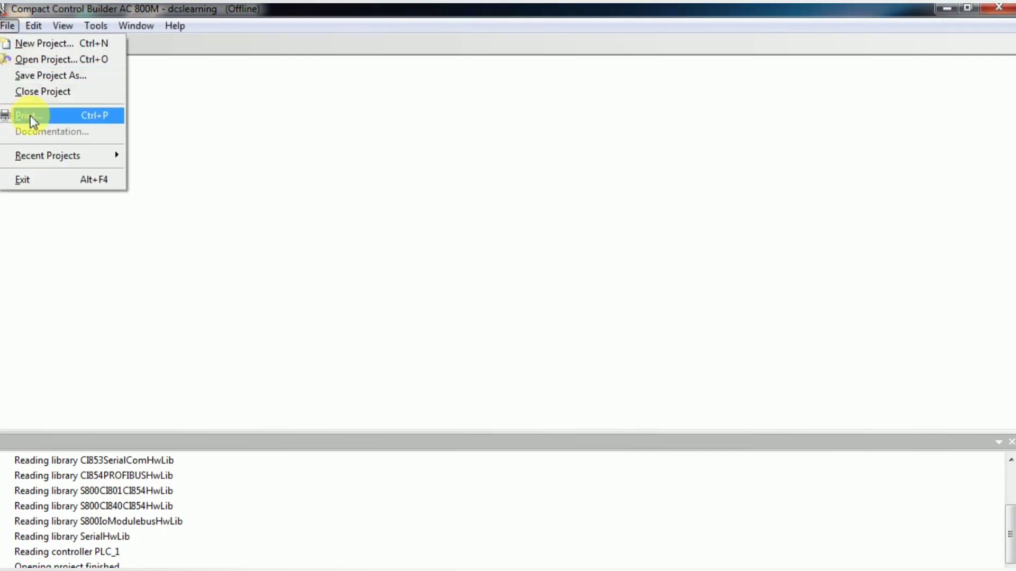
pyautogui.click(34, 59)
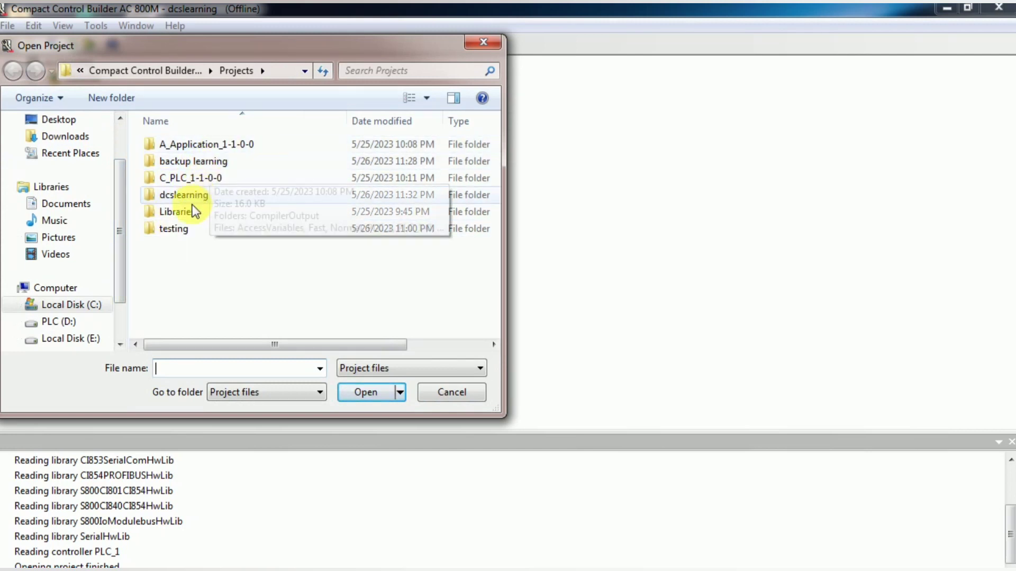
pyautogui.doubleClick(192, 227)
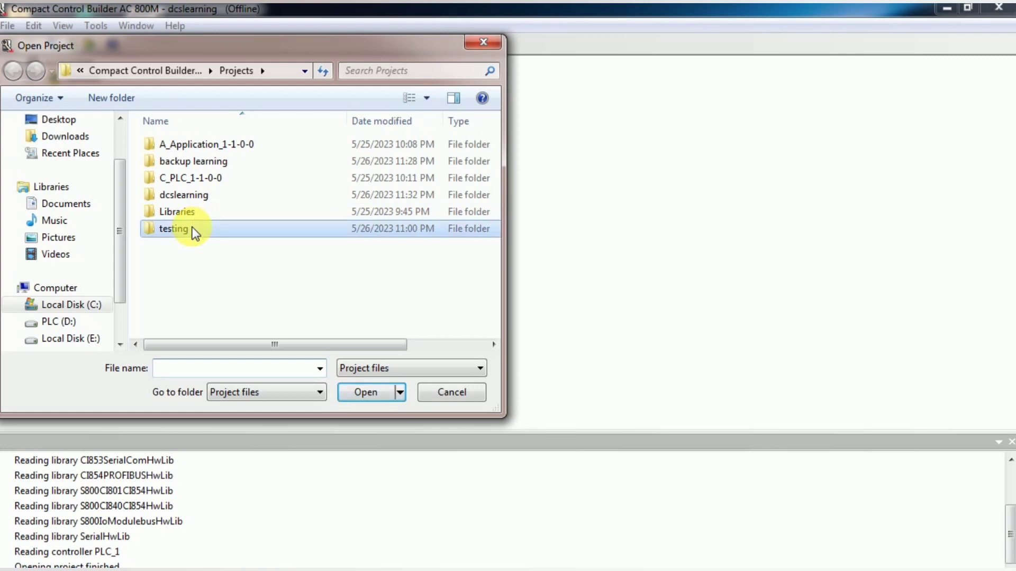
pyautogui.doubleClick(183, 181)
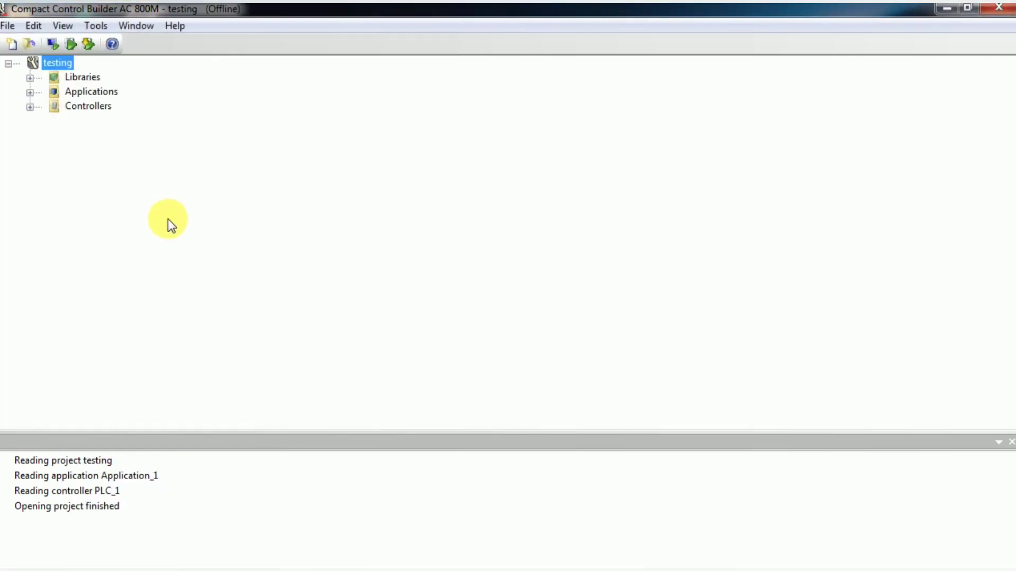
# Step: Expand Controllers with PLC_1, and Applications with Application_1, its Connected Libraries and Programs, to examine the testing project's structure
pyautogui.click(30, 107)
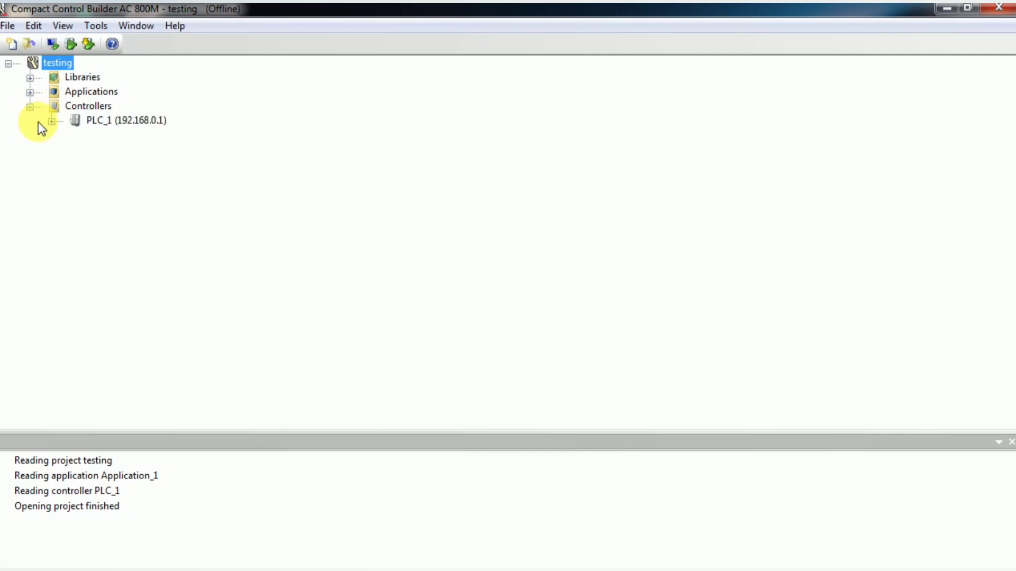
pyautogui.click(51, 122)
pyautogui.click(30, 92)
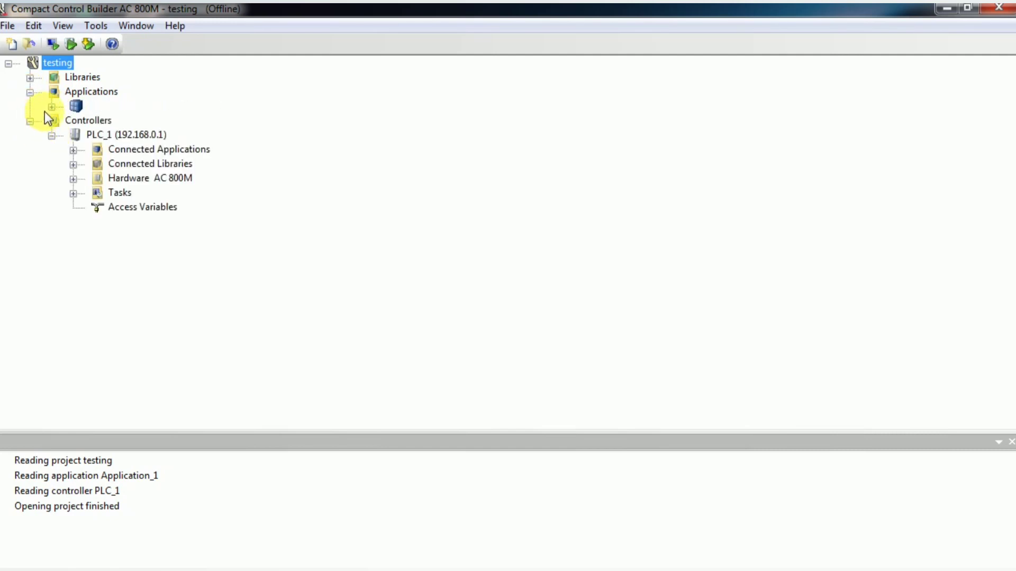
pyautogui.click(51, 107)
pyautogui.click(71, 122)
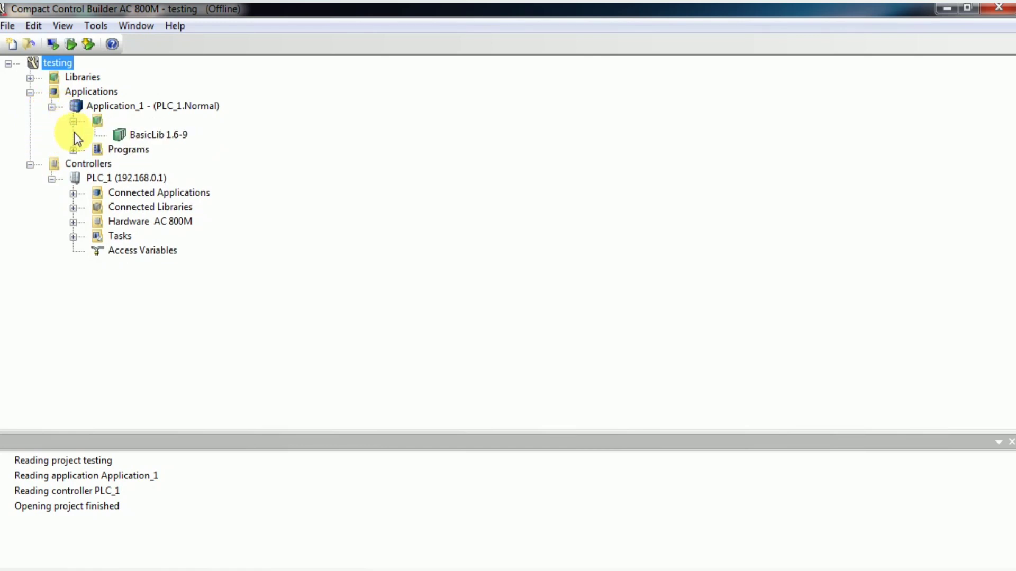
pyautogui.click(74, 149)
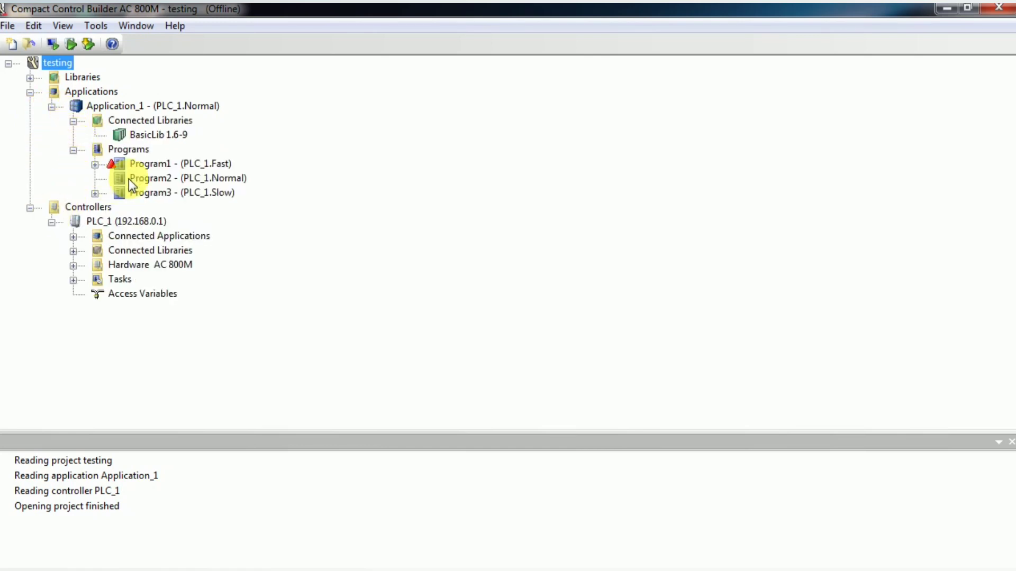
# Step: Open Program1 of Application_1 to examine its function block diagram, and close the program editor again
pyautogui.doubleClick(158, 164)
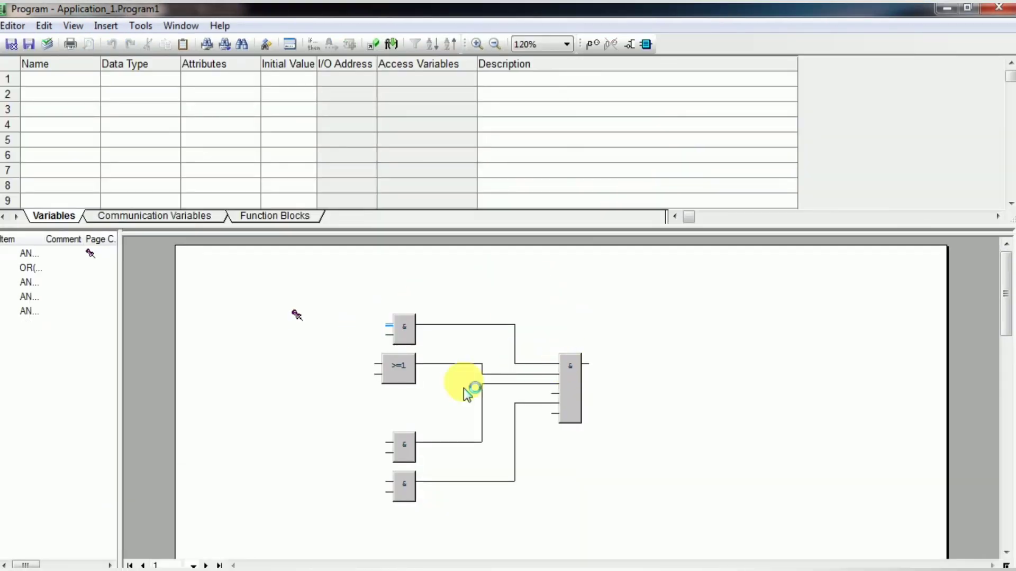
pyautogui.click(140, 25)
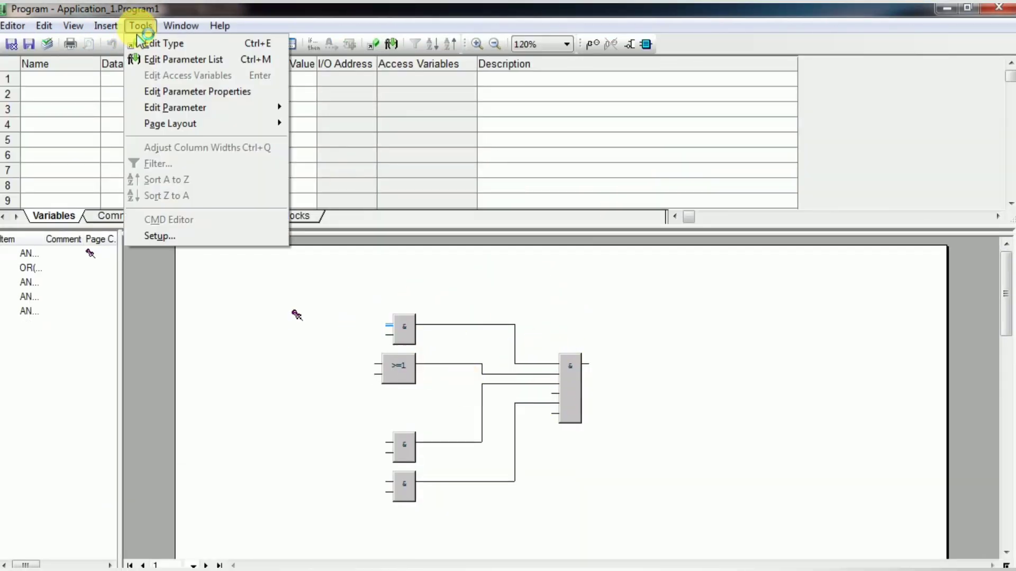
pyautogui.click(44, 26)
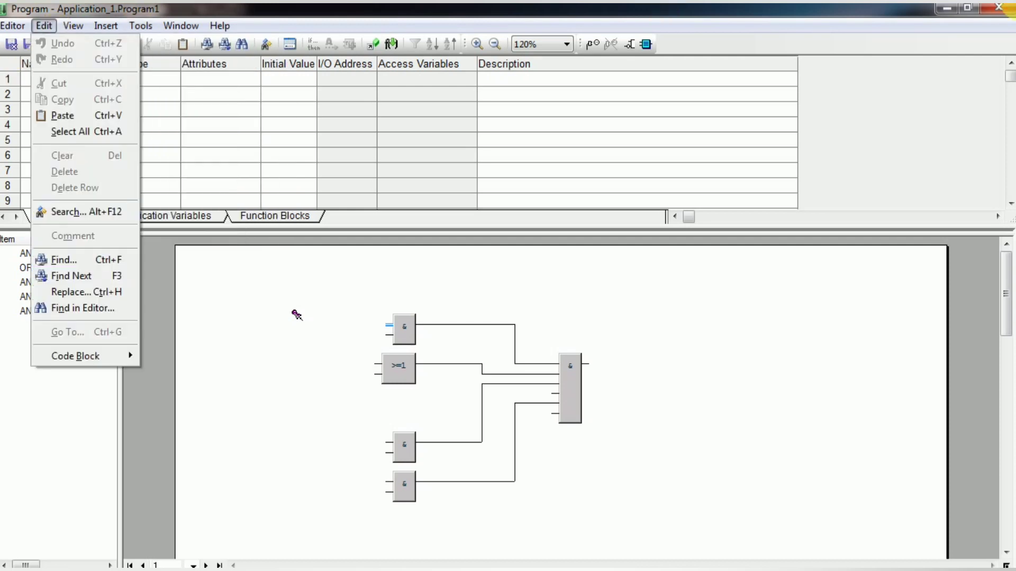
pyautogui.click(996, 8)
pyautogui.click(997, 7)
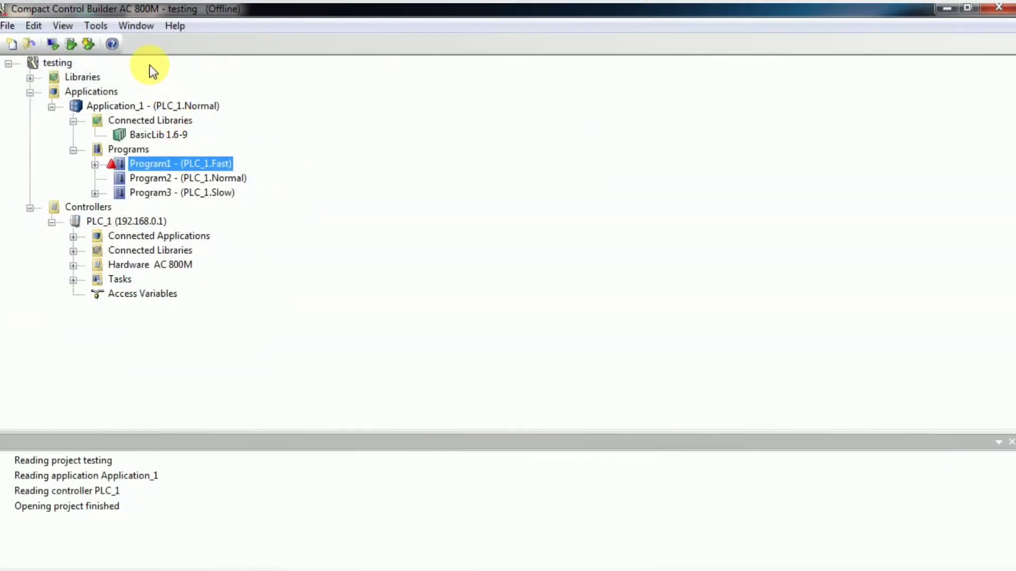
# Step: Open the project backup settings for the testing project
pyautogui.click(134, 24)
pyautogui.moveTo(101, 26)
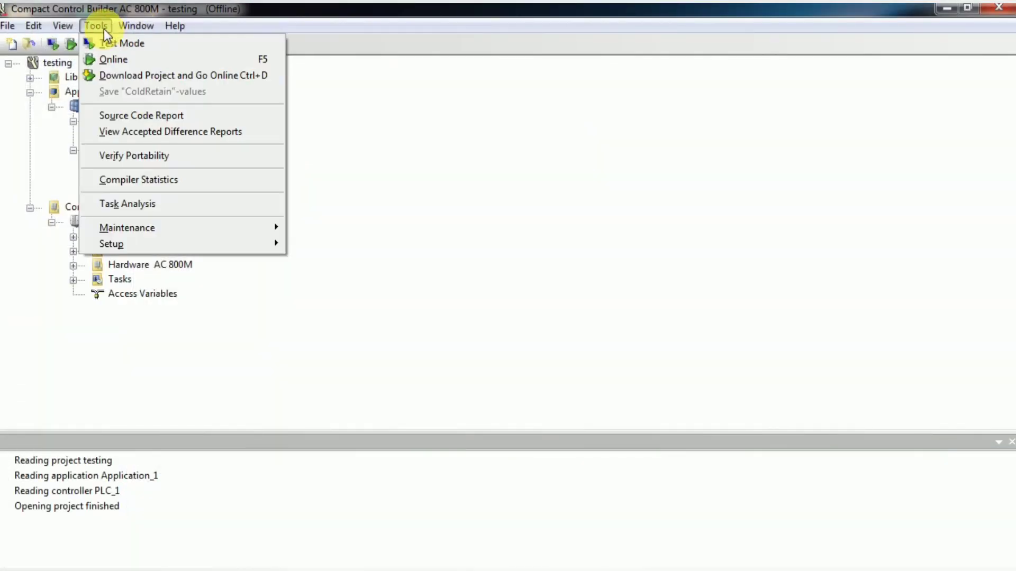
pyautogui.click(147, 228)
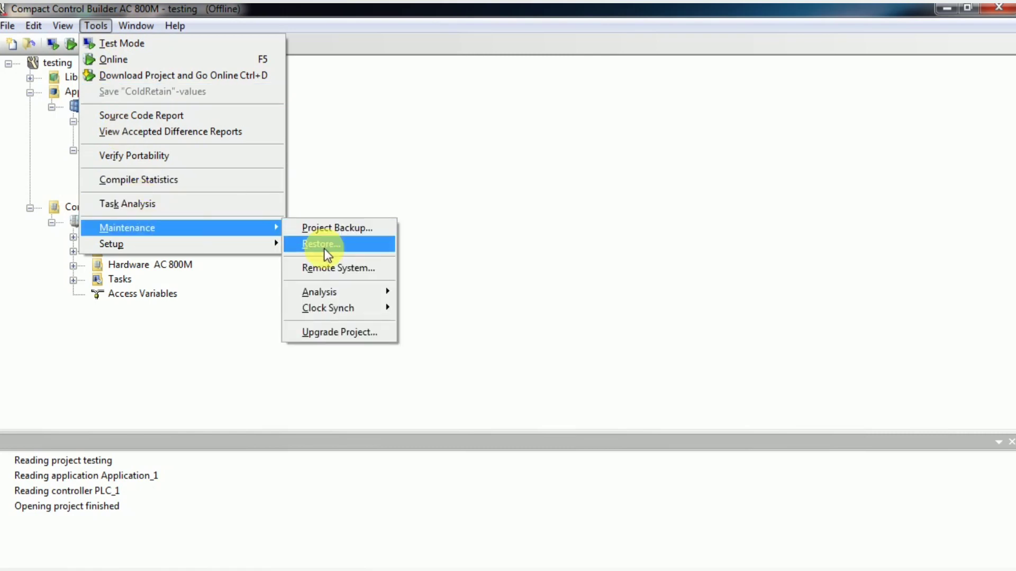
pyautogui.click(328, 232)
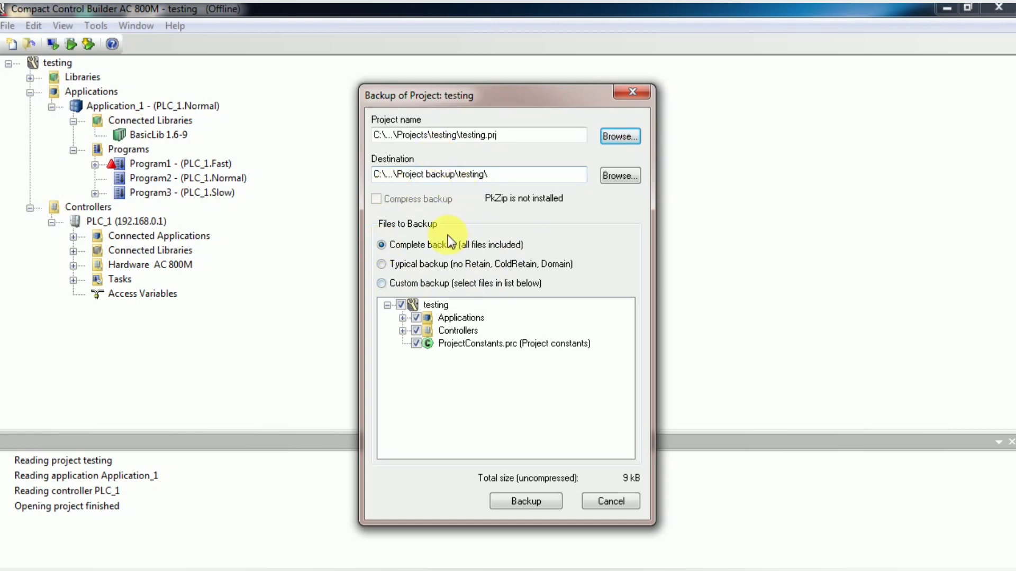
# Step: Try to use a file named backup on the Desktop as the project to back up
pyautogui.click(617, 138)
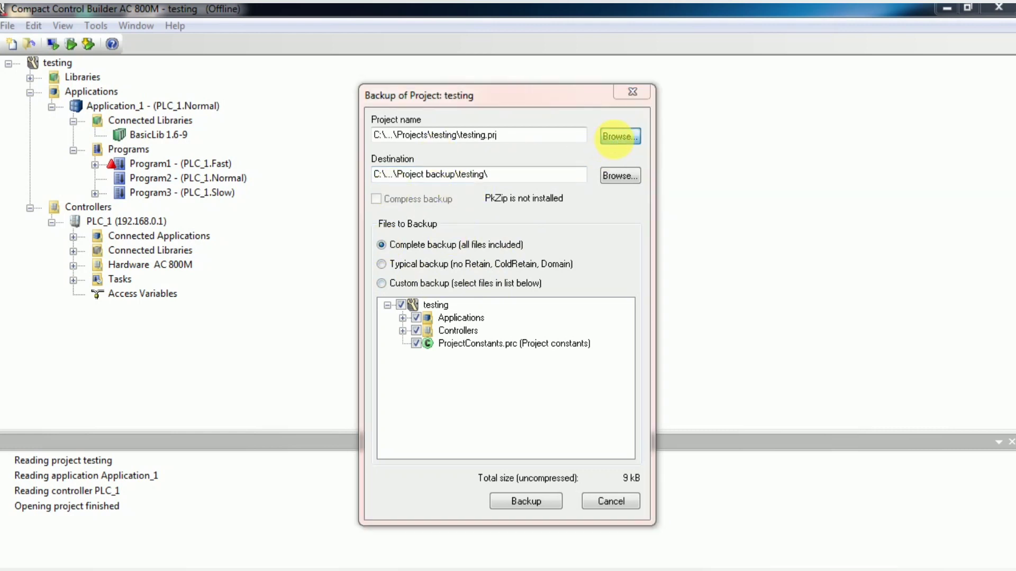
pyautogui.click(304, 213)
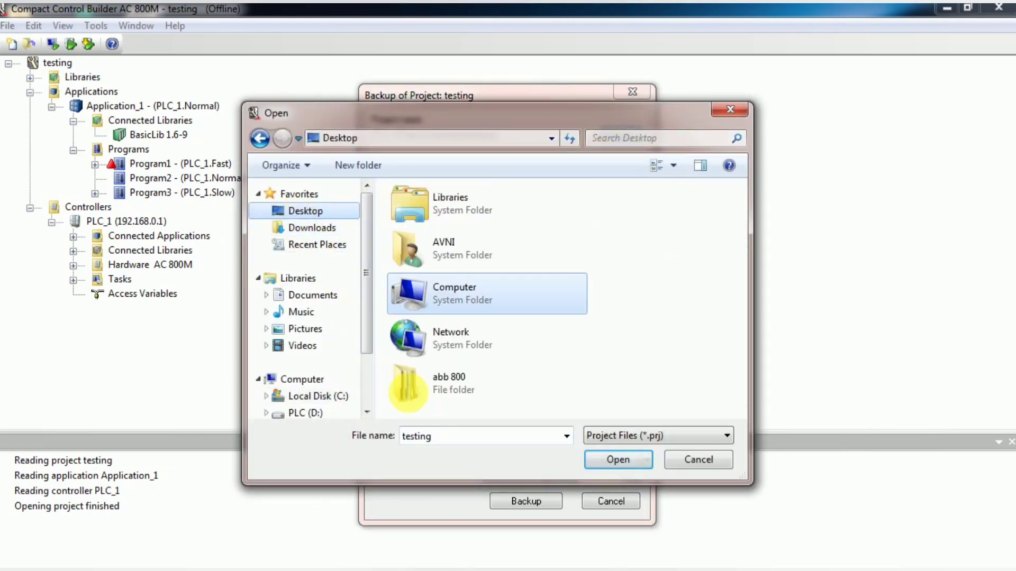
pyautogui.write('backup')
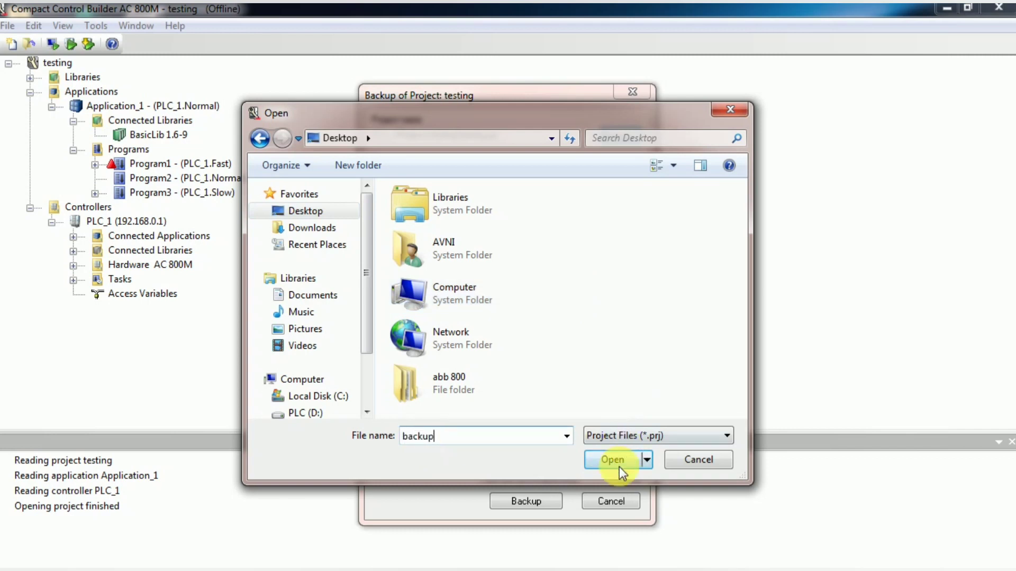
pyautogui.click(616, 459)
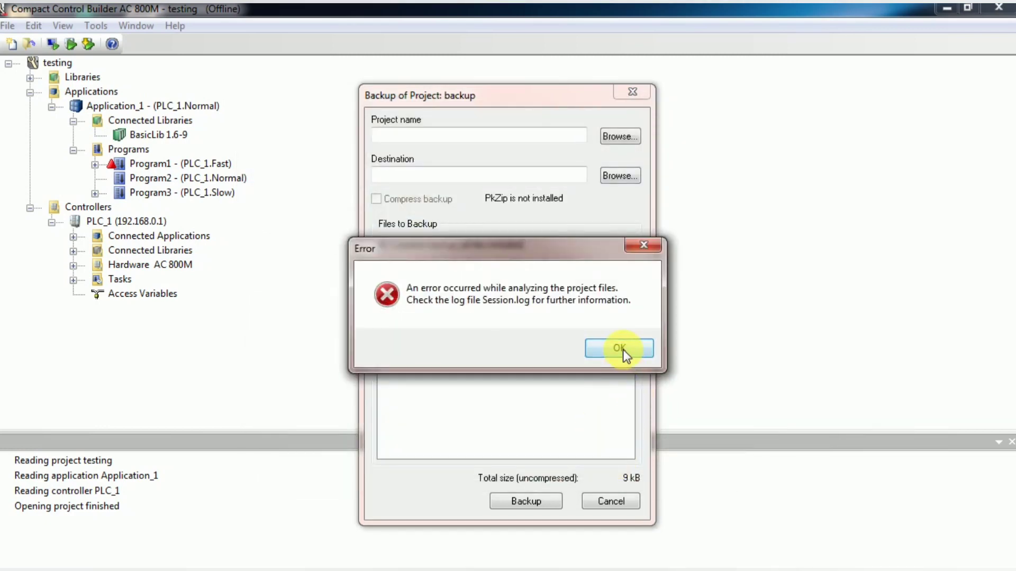
pyautogui.click(623, 349)
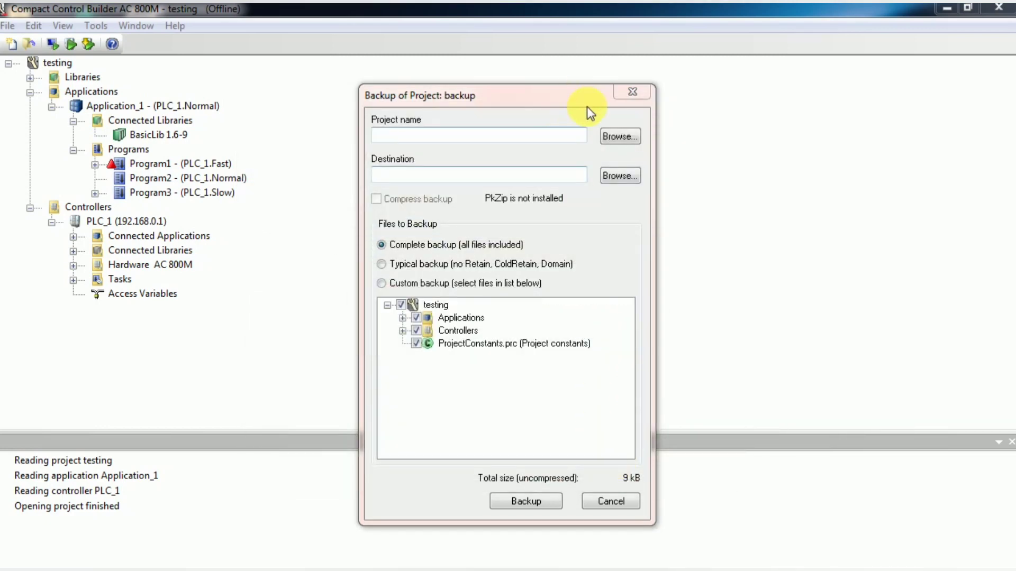
pyautogui.click(620, 136)
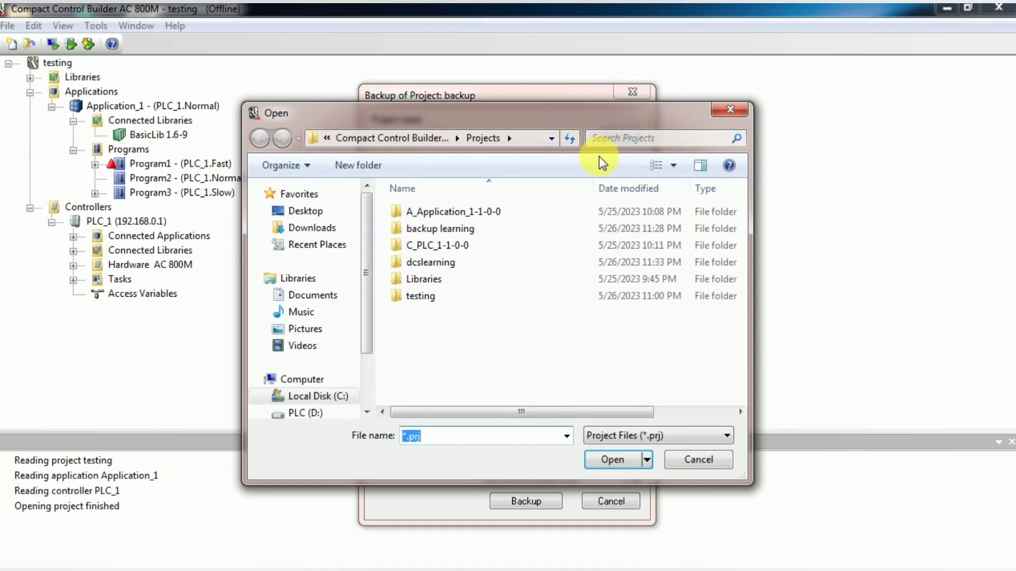
pyautogui.click(324, 217)
pyautogui.click(455, 293)
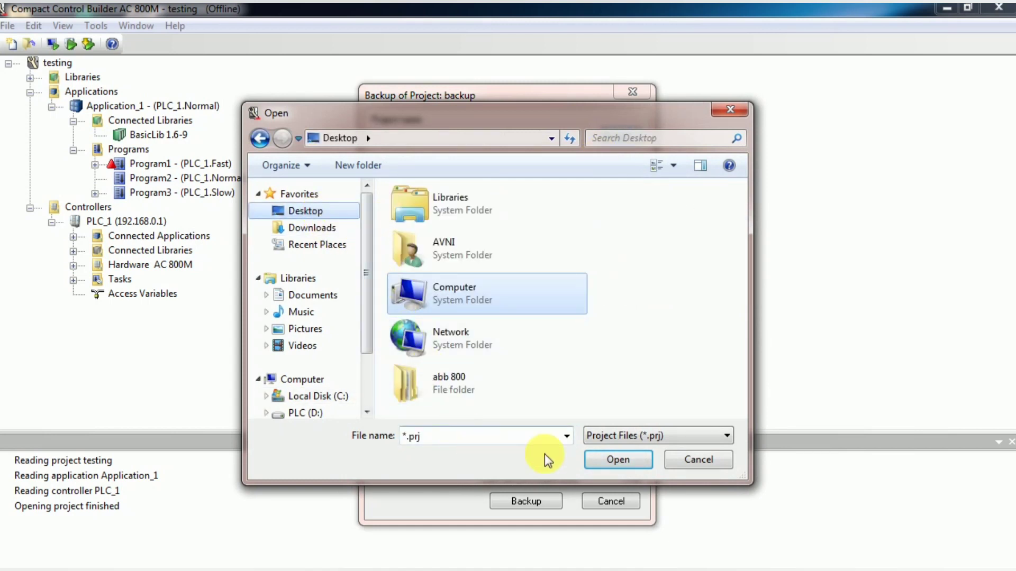
pyautogui.click(608, 461)
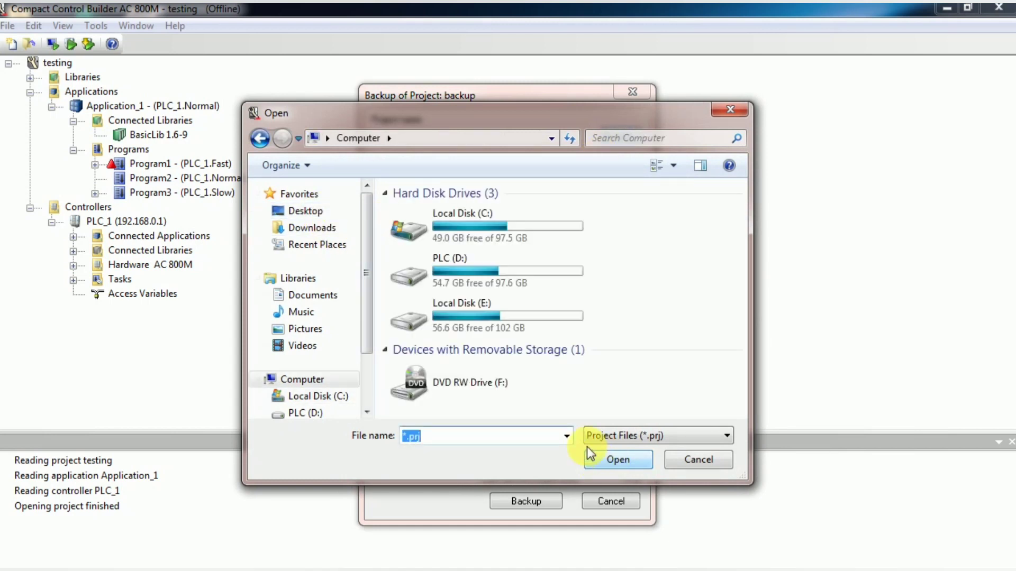
pyautogui.click(320, 210)
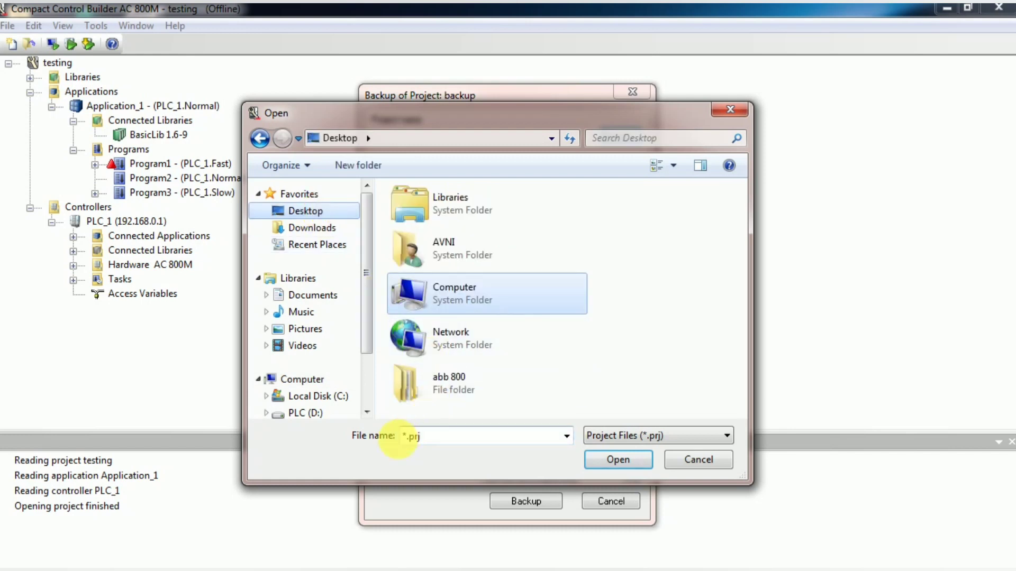
pyautogui.doubleClick(411, 437)
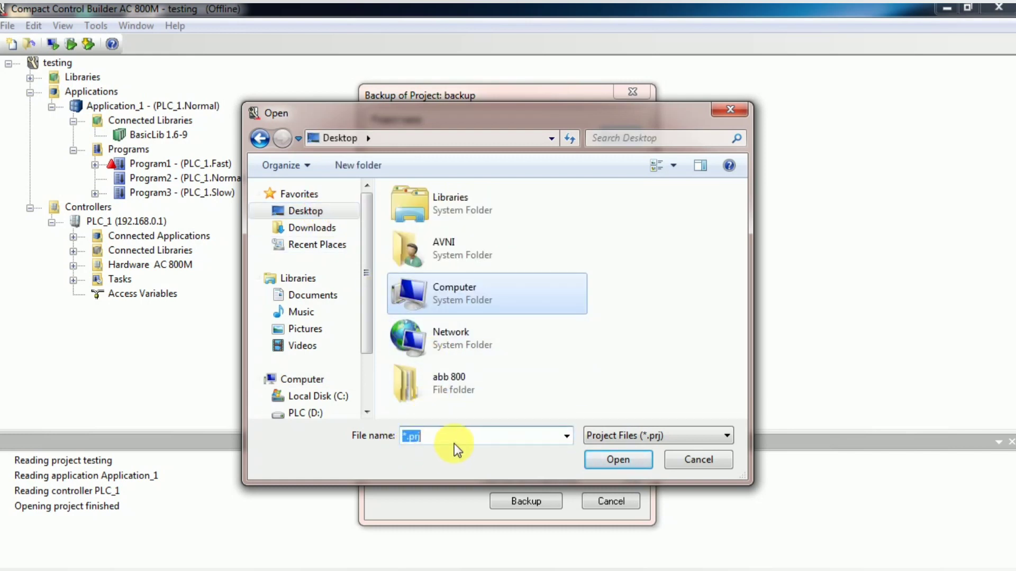
pyautogui.click(298, 212)
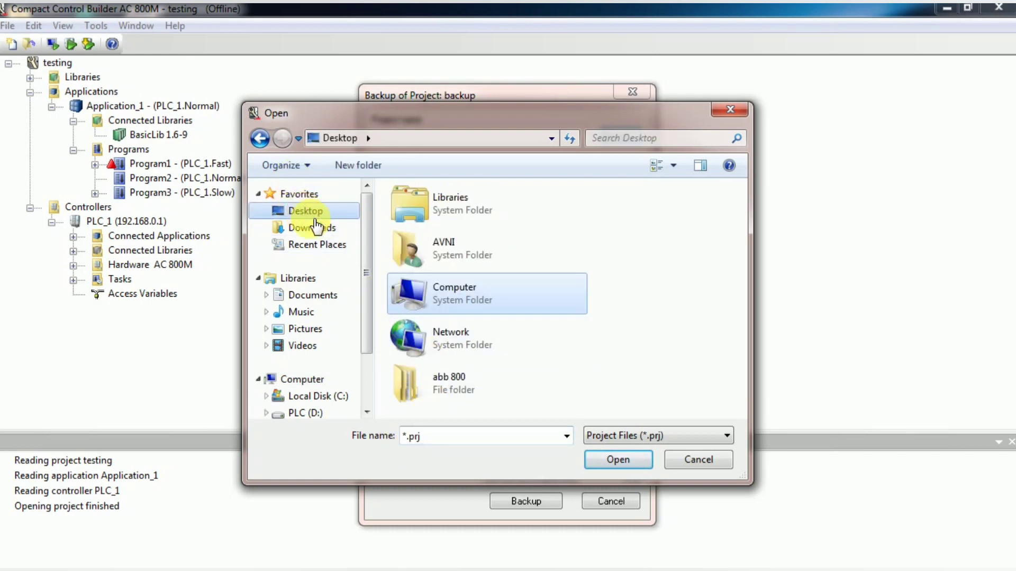
pyautogui.click(737, 110)
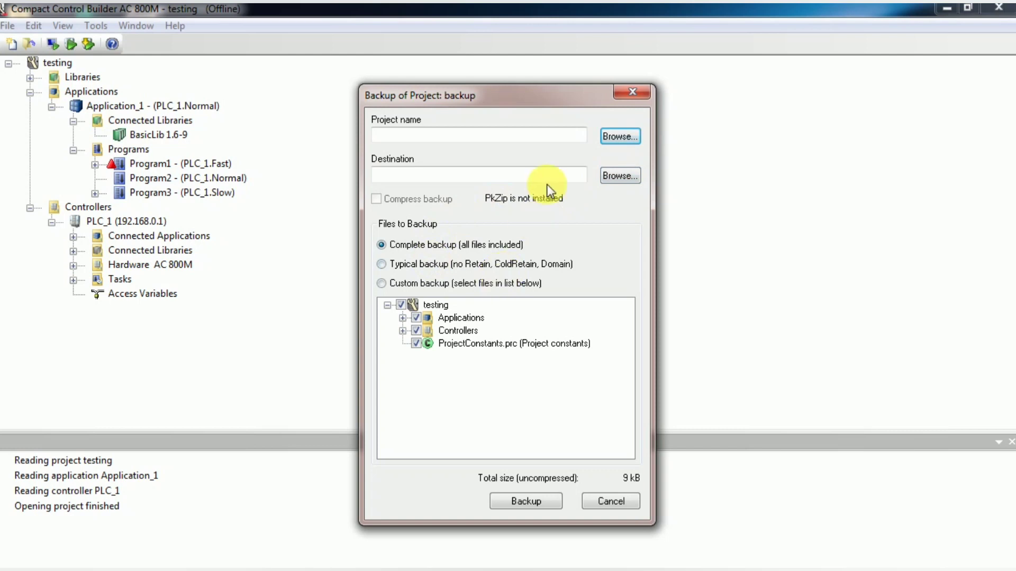
# Step: Try to use a file named bakup2 in the Projects folder as the project to back up
pyautogui.click(620, 136)
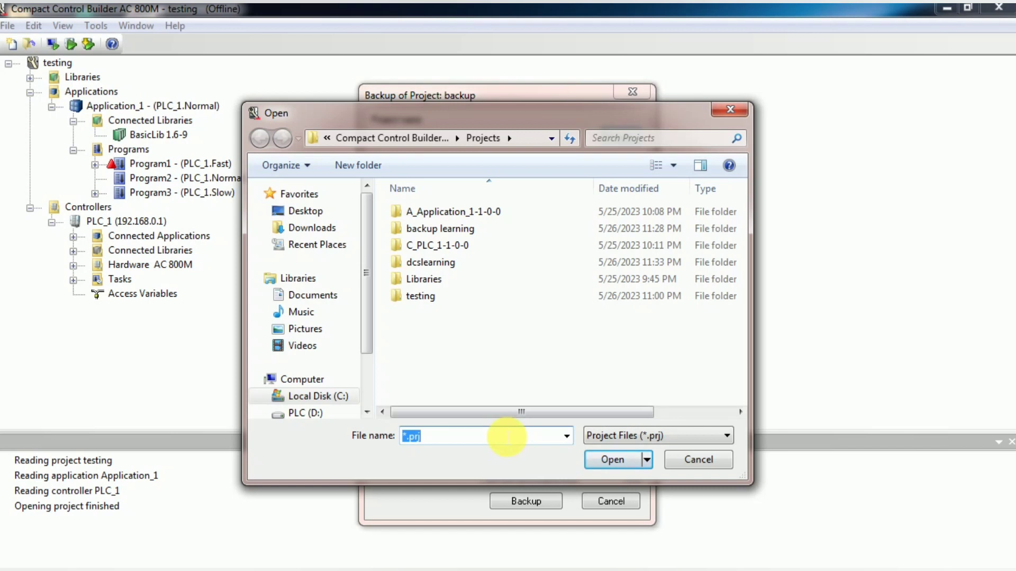
pyautogui.write('bak')
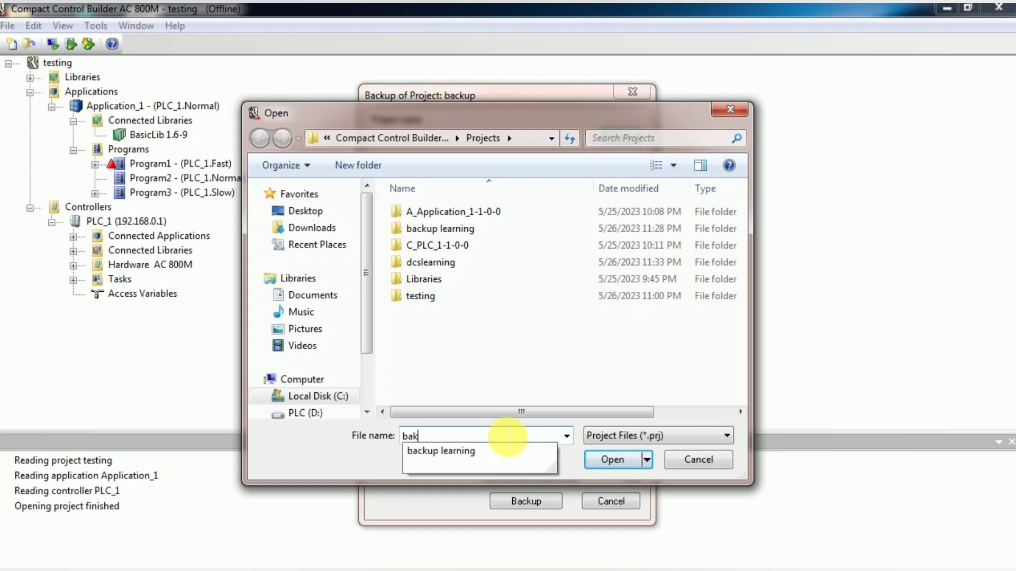
pyautogui.write('up2')
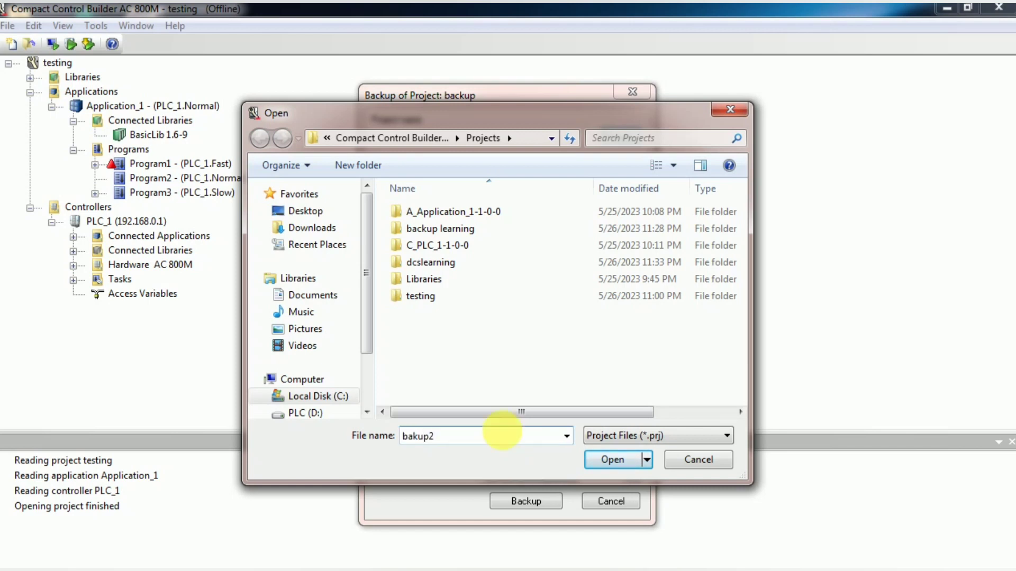
pyautogui.click(613, 459)
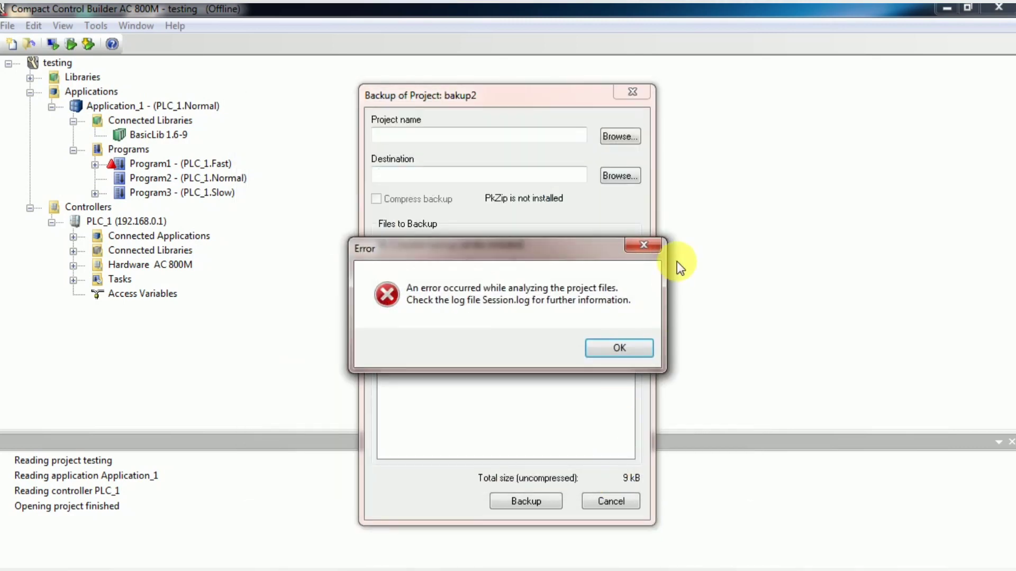
pyautogui.click(660, 247)
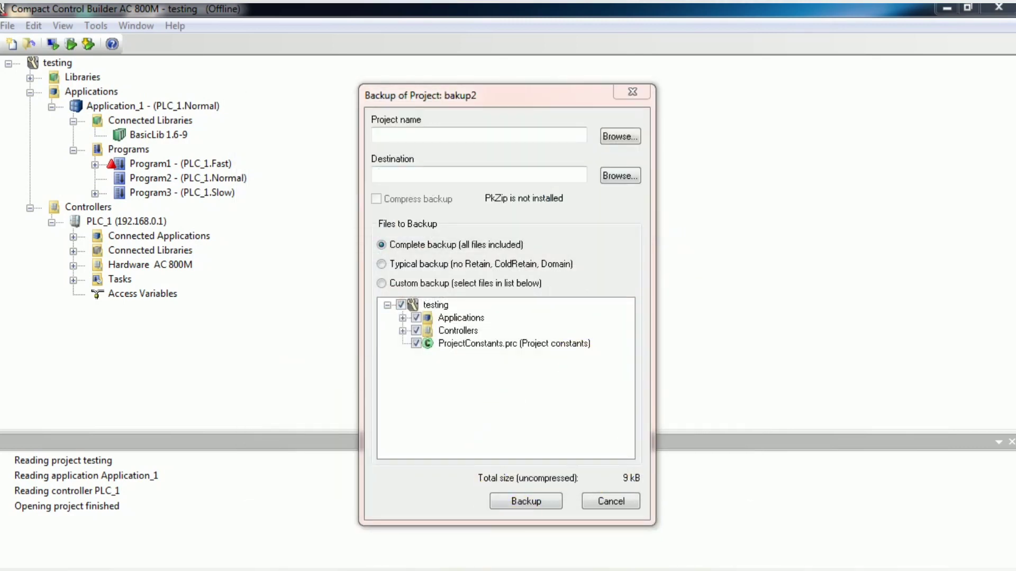
# Step: While browsing for the project file, create a folder named test2 in the Projects folder
pyautogui.click(620, 136)
pyautogui.click(477, 290)
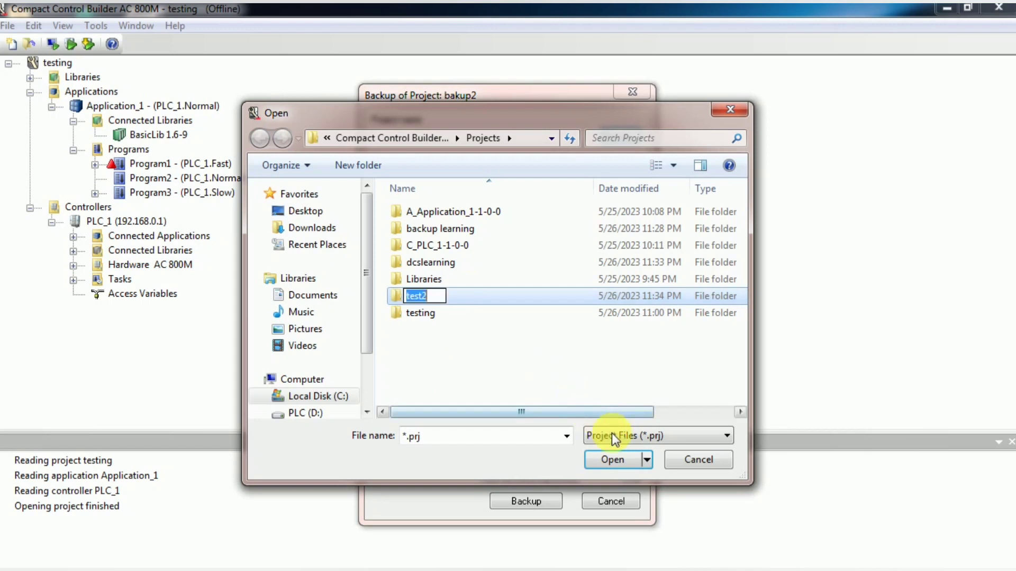
pyautogui.click(503, 312)
pyautogui.click(487, 293)
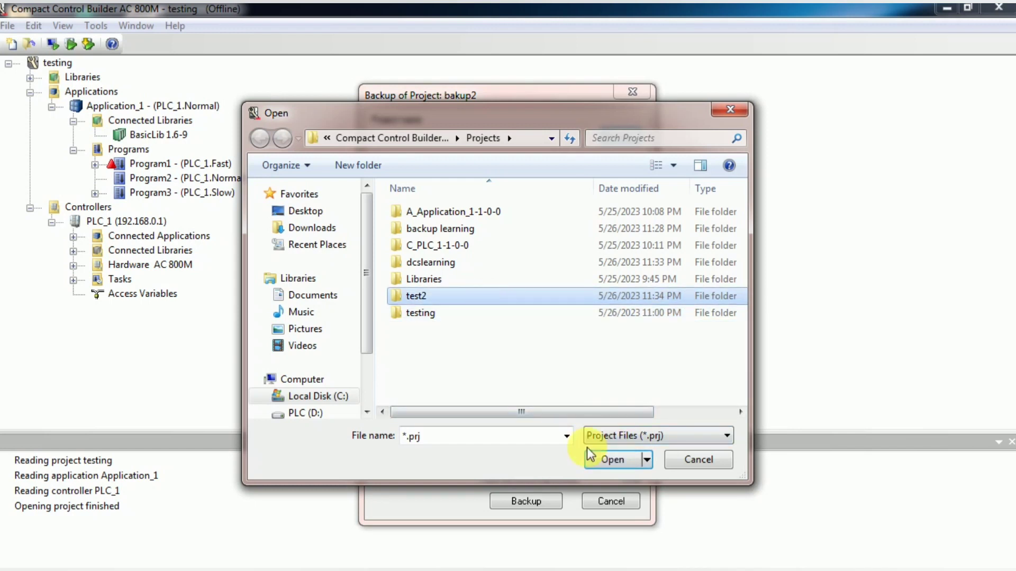
# Step: Run the complete backup of testing.prj from Projects\testing into the Project backup\testing folder
pyautogui.click(612, 459)
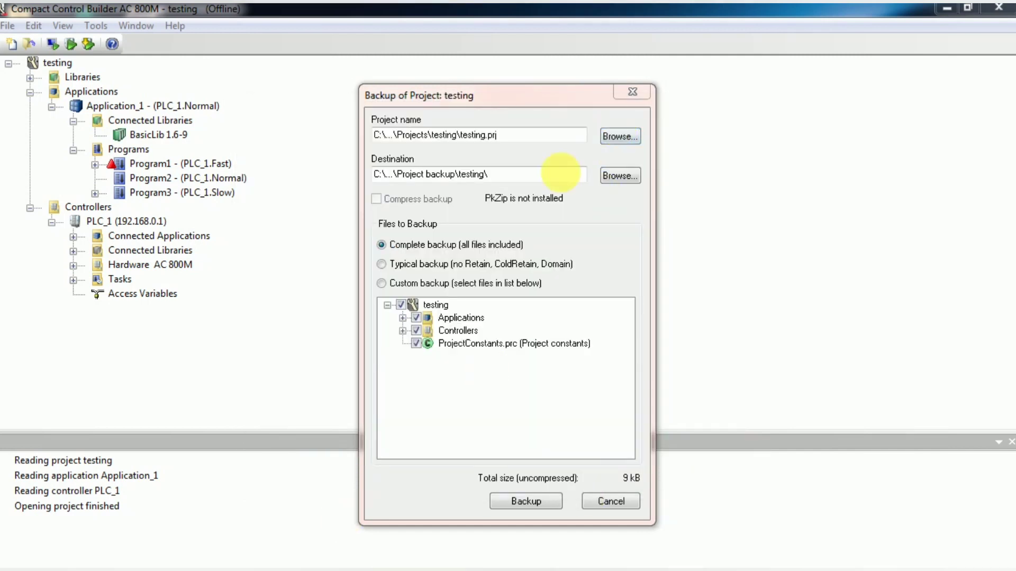
pyautogui.click(522, 501)
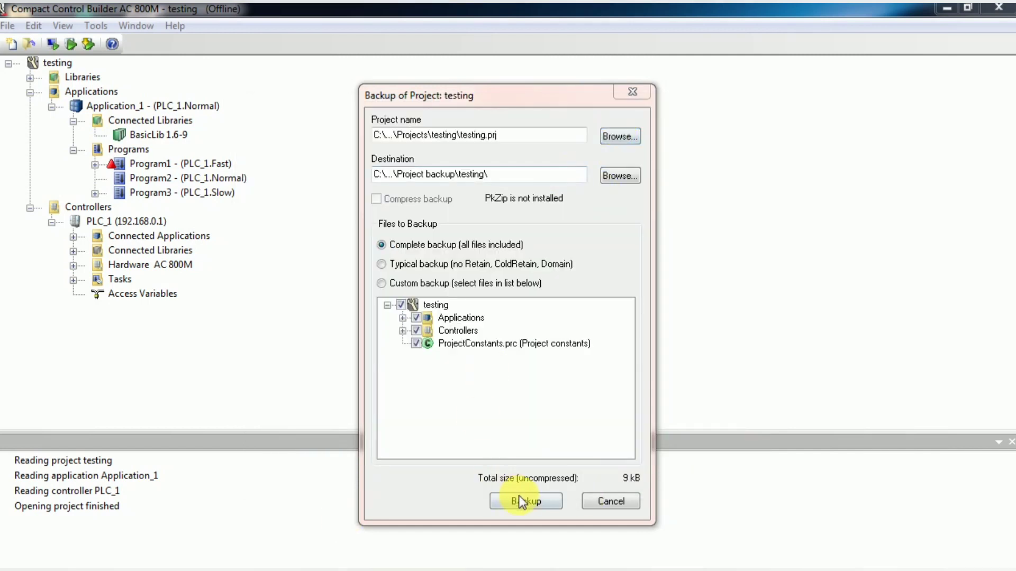
pyautogui.click(502, 378)
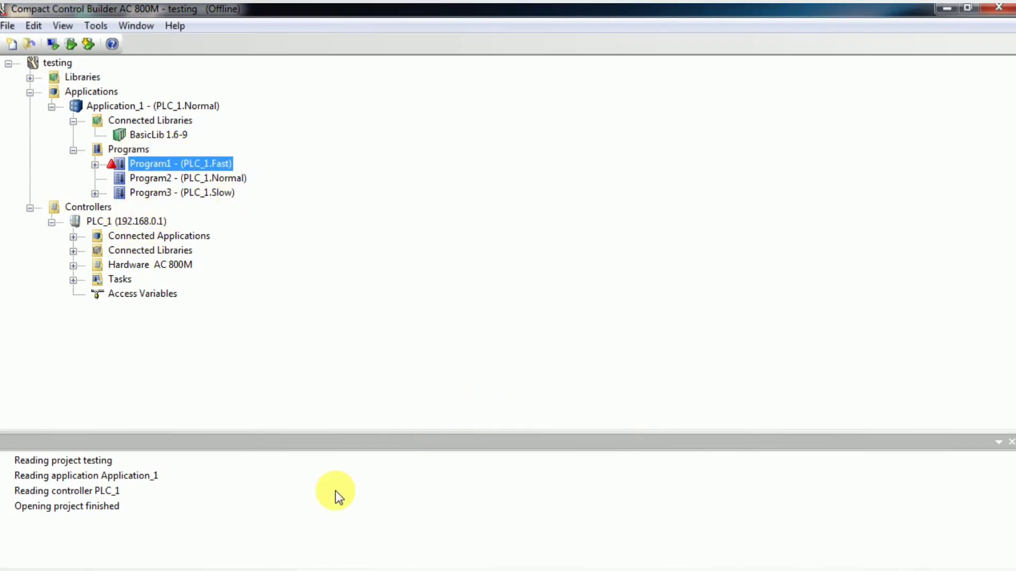
# Step: Run a complete restore of testing.prj from Project backup\testing into Projects\testing, overwriting the existing files
pyautogui.click(109, 25)
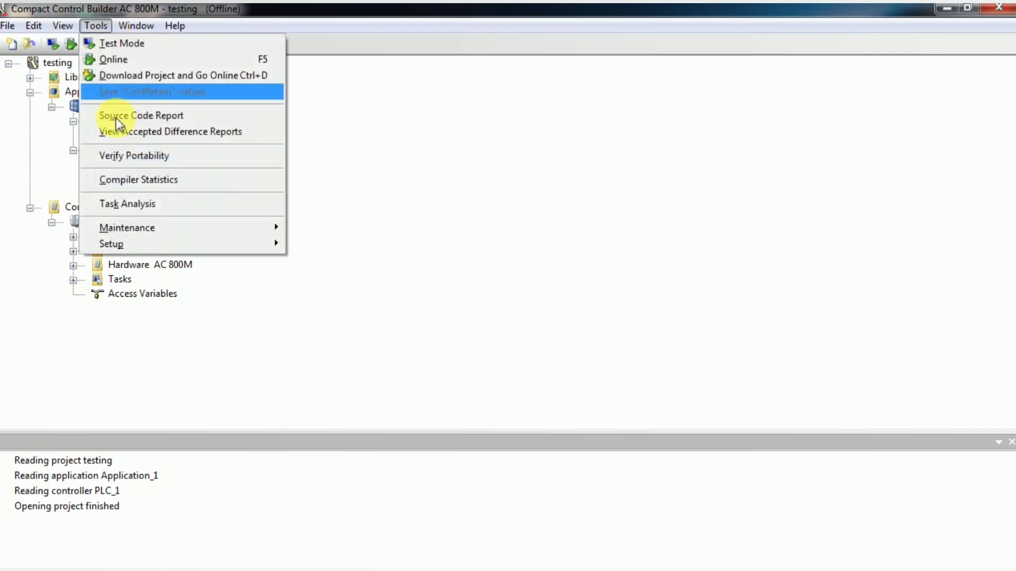
pyautogui.moveTo(133, 230)
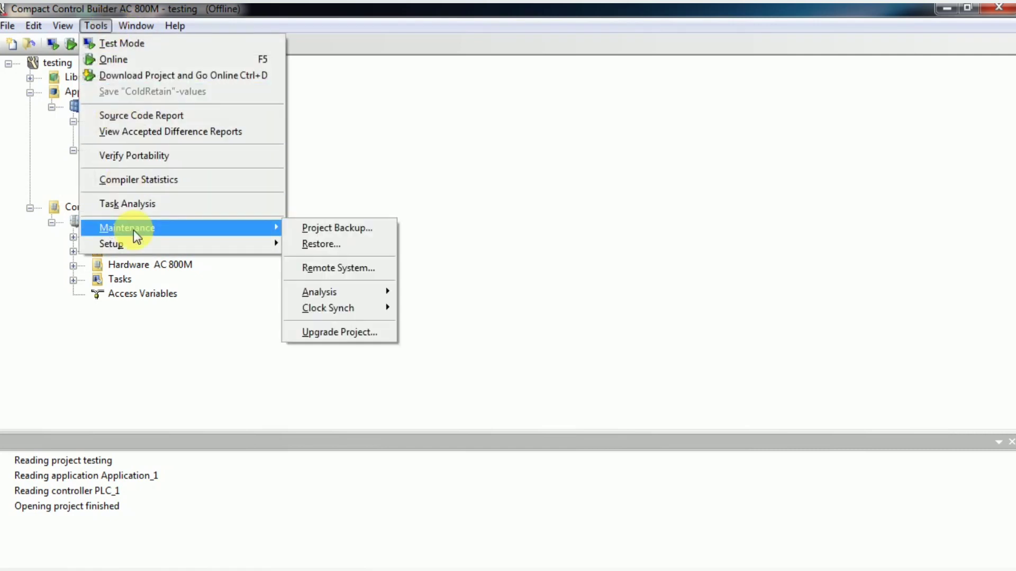
pyautogui.click(367, 244)
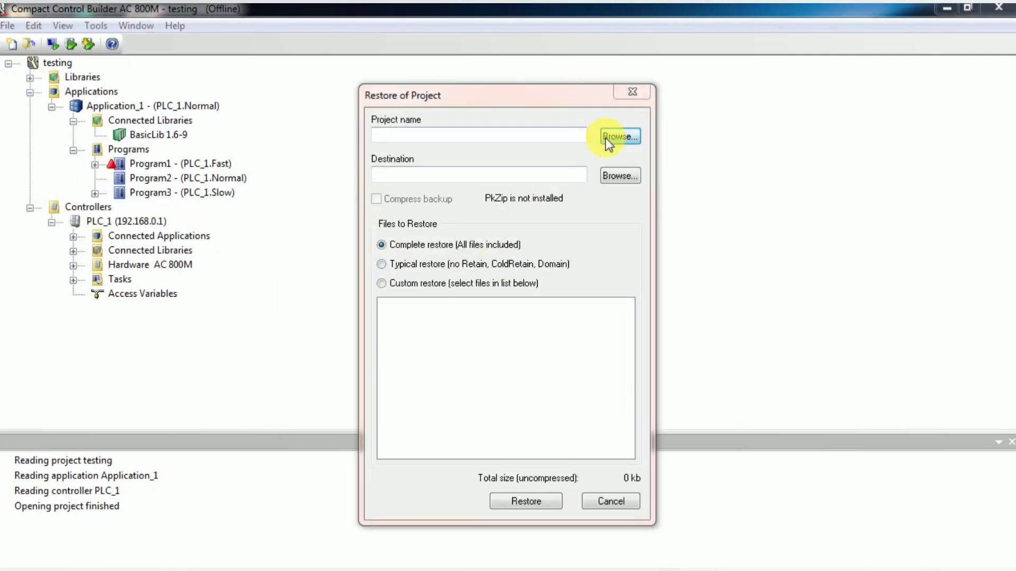
pyautogui.click(607, 139)
pyautogui.click(415, 213)
pyautogui.doubleClick(414, 213)
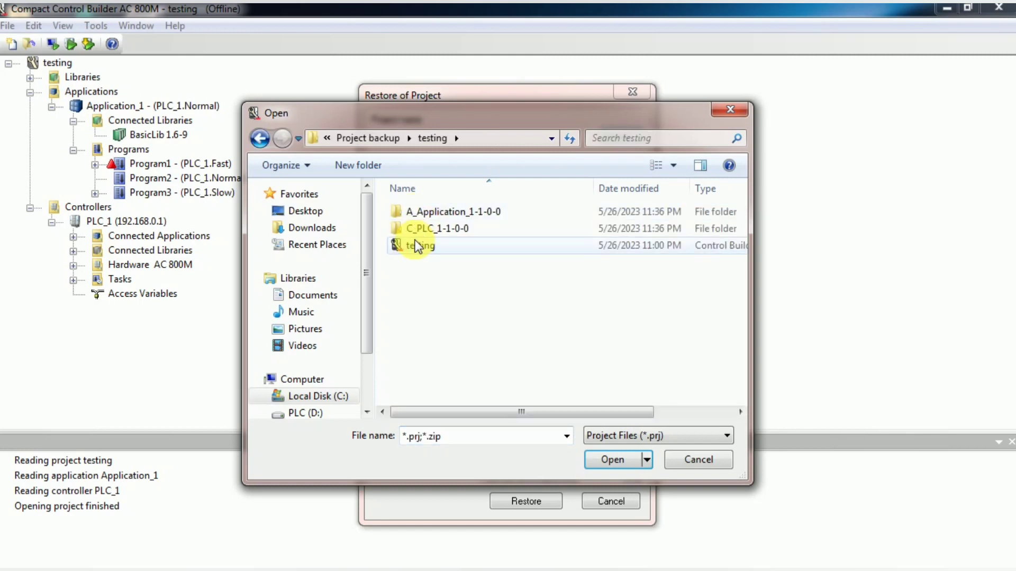
pyautogui.doubleClick(415, 246)
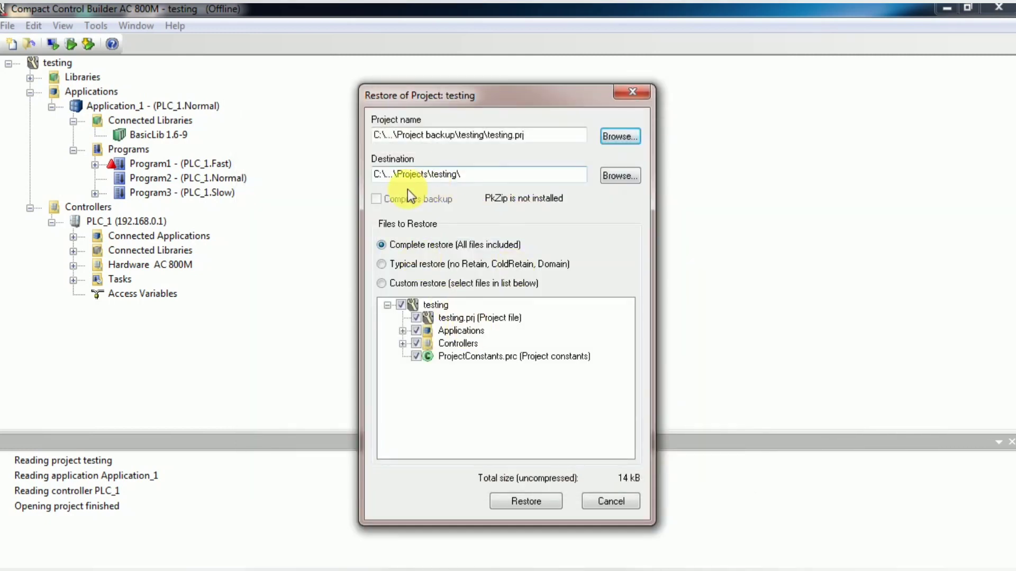
pyautogui.click(530, 505)
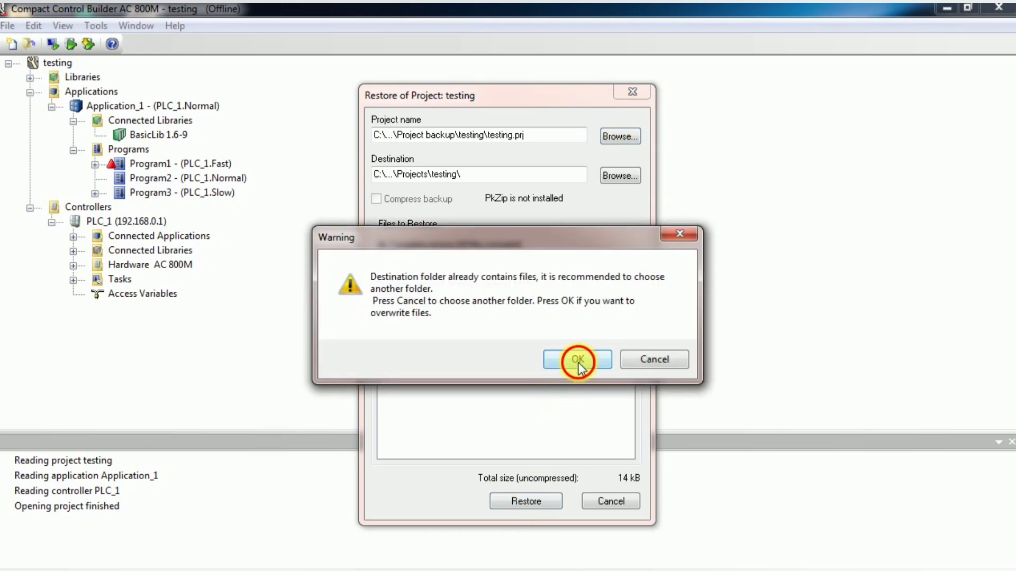
pyautogui.click(577, 361)
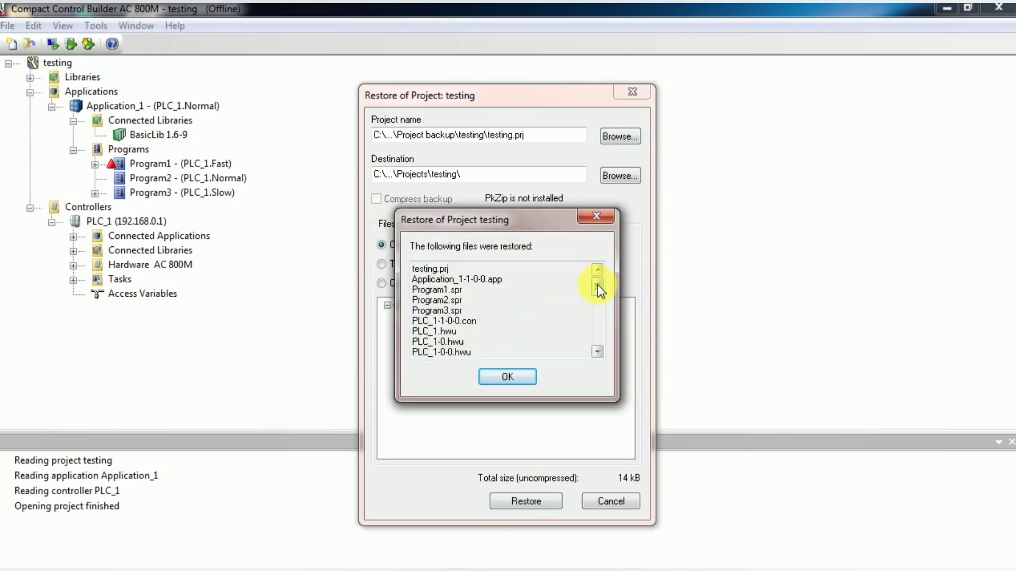
# Step: Examine the full list of files restored for the testing project, from the first entry to the last
pyautogui.click(597, 352)
pyautogui.click(597, 351)
pyautogui.click(598, 352)
pyautogui.click(598, 351)
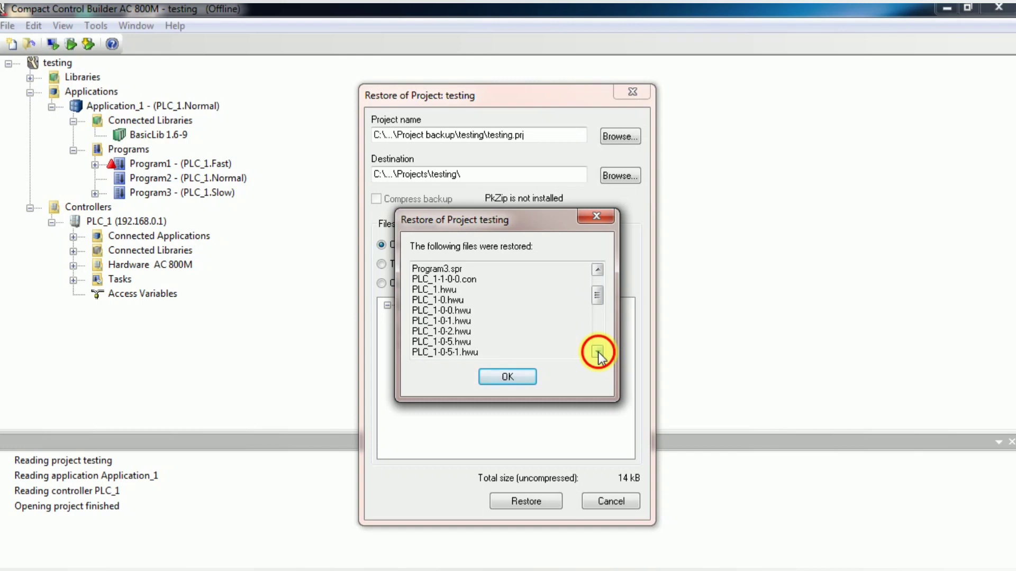
pyautogui.click(598, 352)
pyautogui.click(598, 352)
pyautogui.click(598, 351)
pyautogui.click(598, 352)
pyautogui.click(597, 352)
pyautogui.click(597, 351)
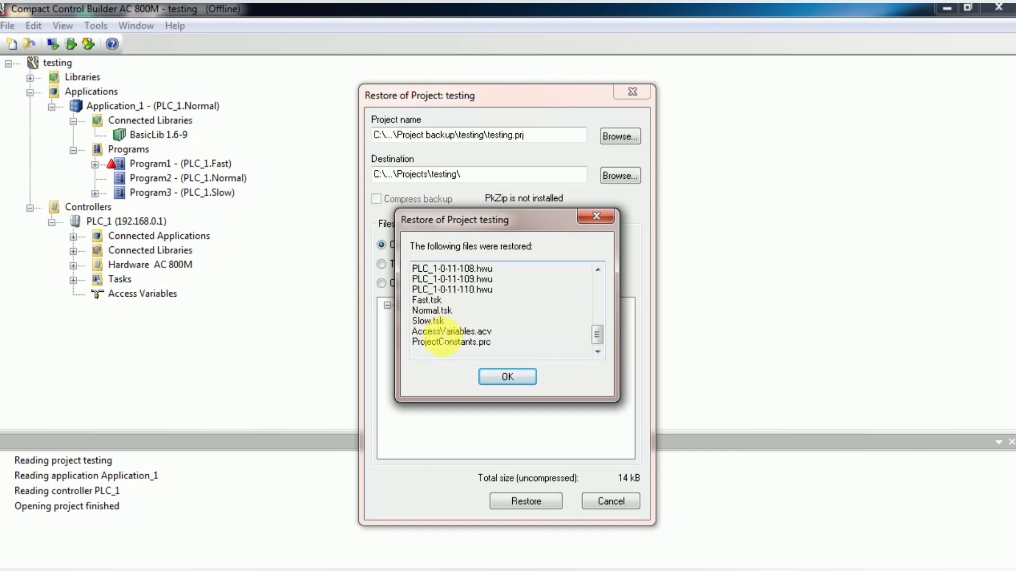
pyautogui.moveTo(597, 336); pyautogui.dragTo(596, 272)
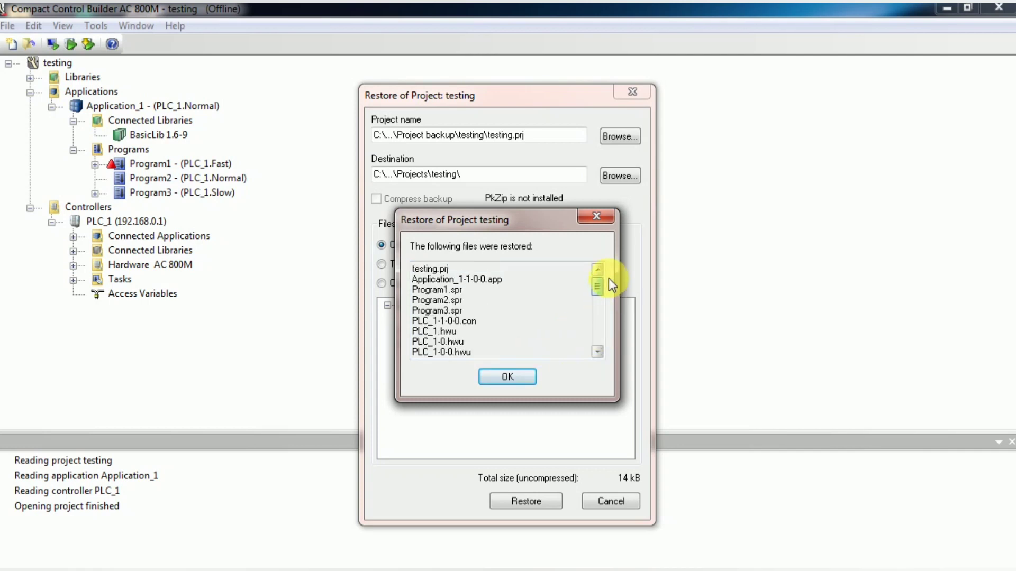